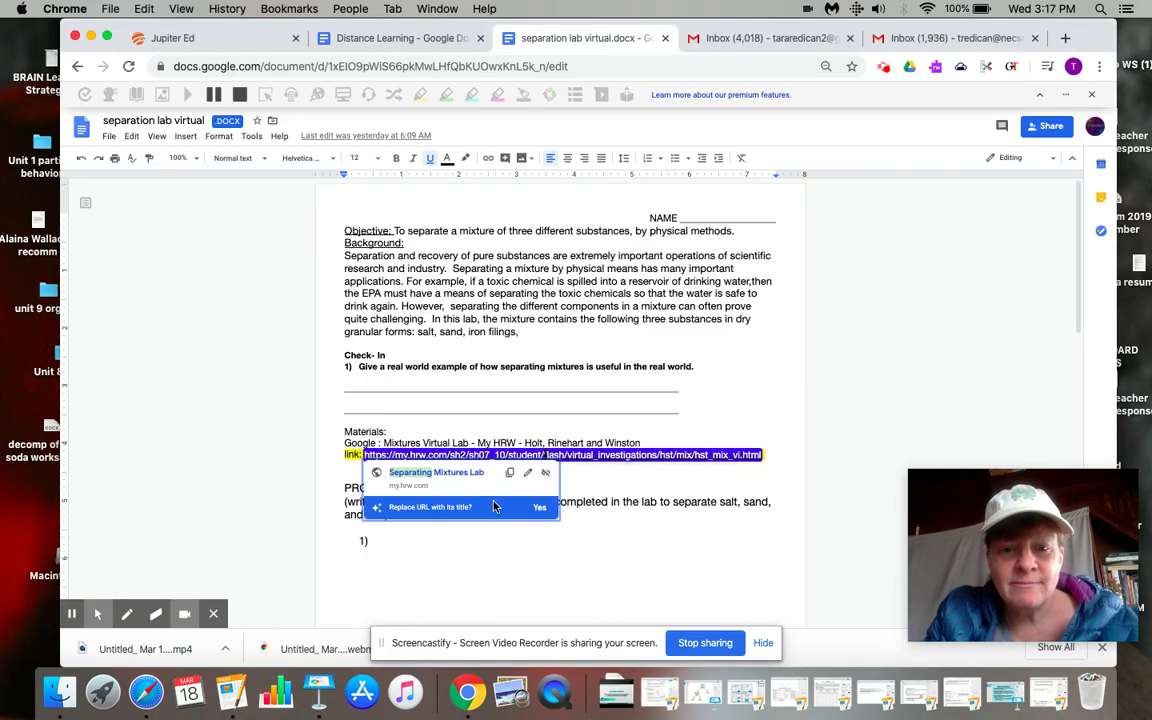
Step: Open the Separating Mixtures Lab link from the worksheet in a new browser tab
click(455, 473)
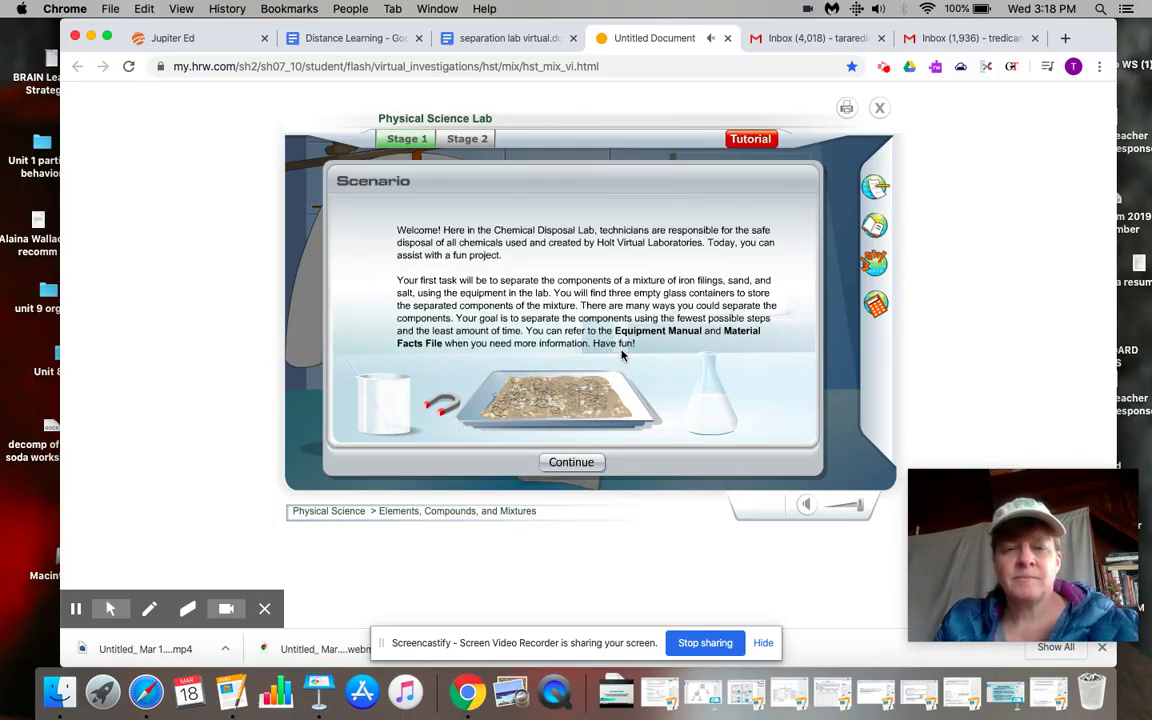
Step: Close the iron, sand and salt separation scenario introduction to reach the lab entry room
click(570, 463)
Step: Dismiss the procedure, put on gloves, lab coat and goggles, and enter the lab room
click(560, 428)
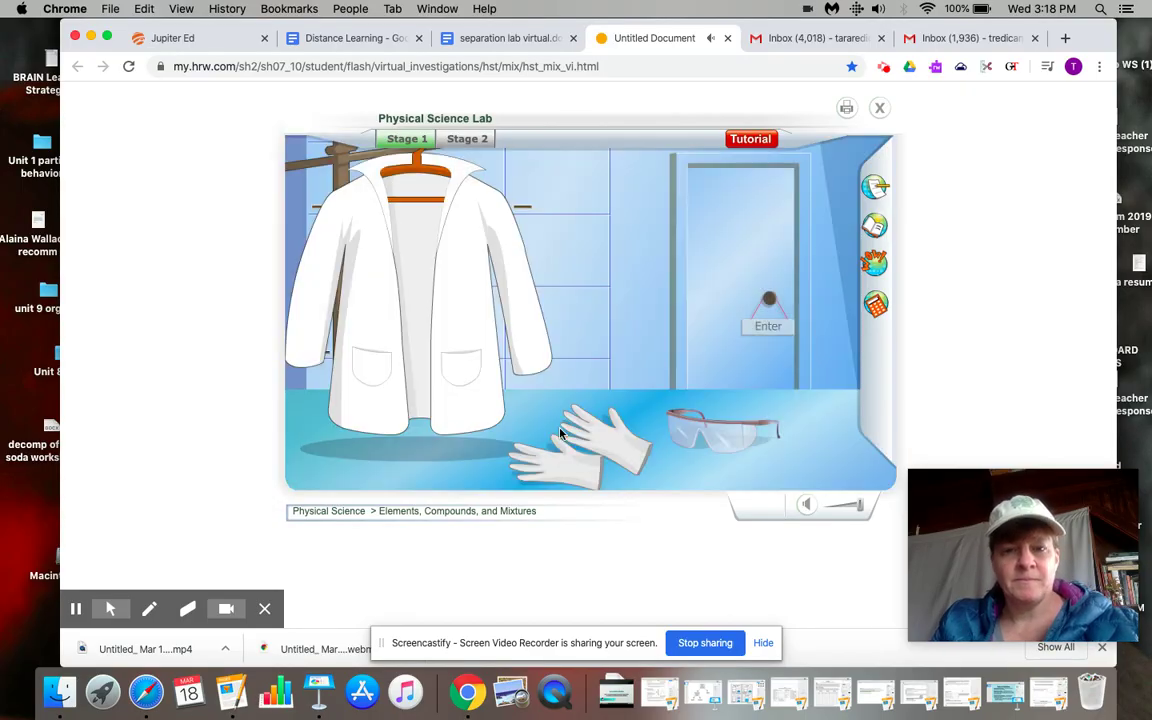
click(600, 436)
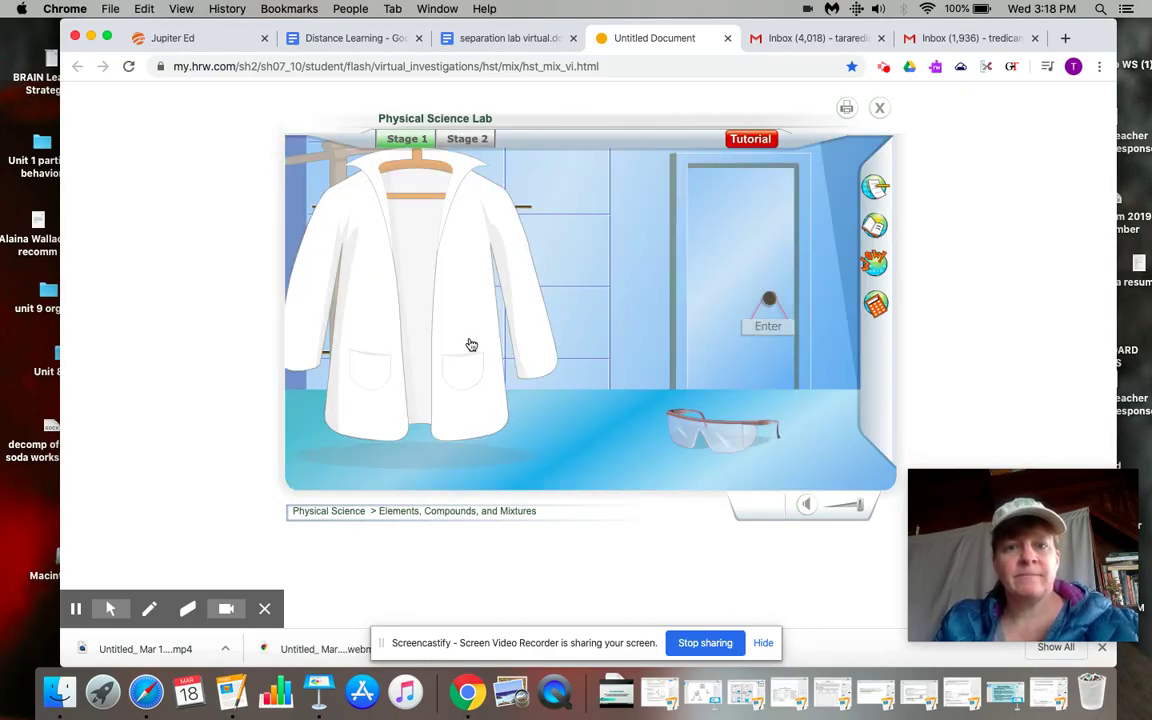
click(471, 345)
click(700, 426)
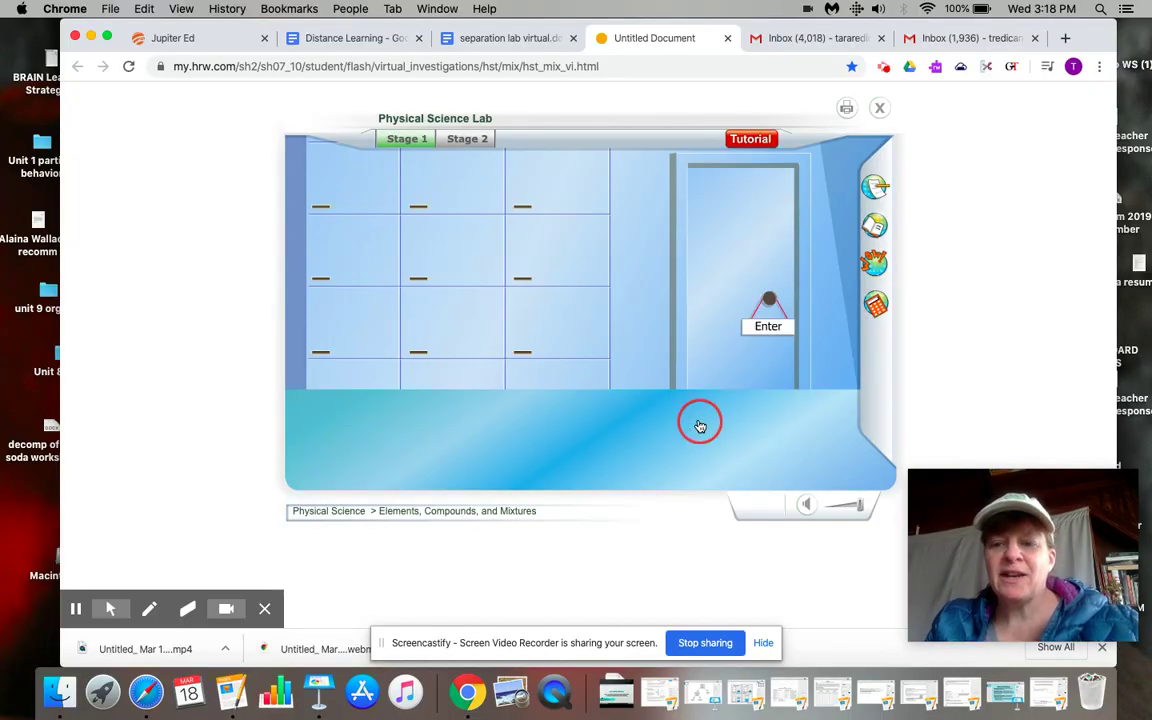
click(768, 327)
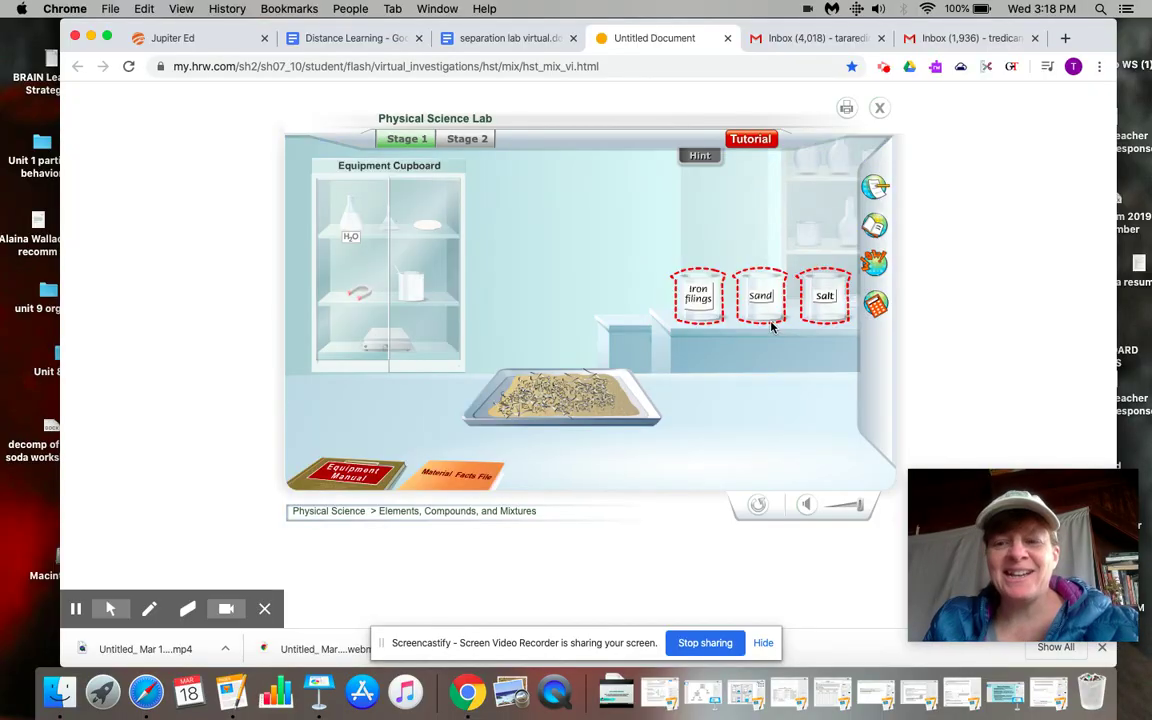
Step: Select iron filings, choose the magnet, run it over the mixture and submit the collected iron
click(697, 293)
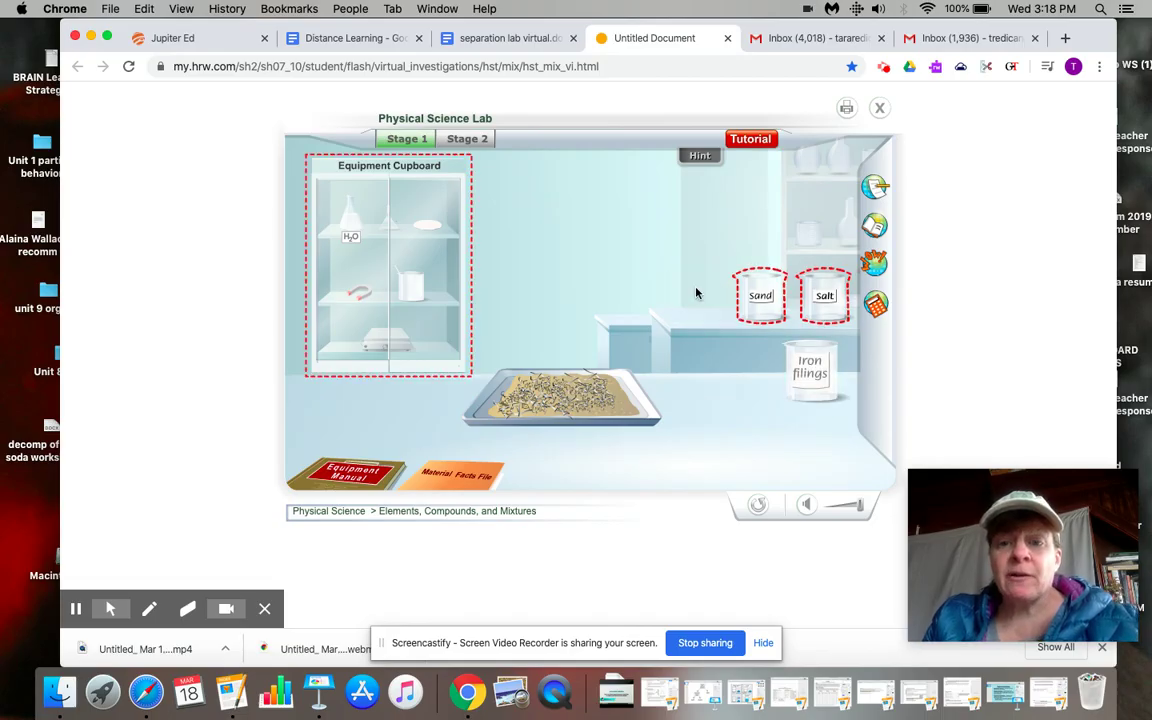
click(360, 297)
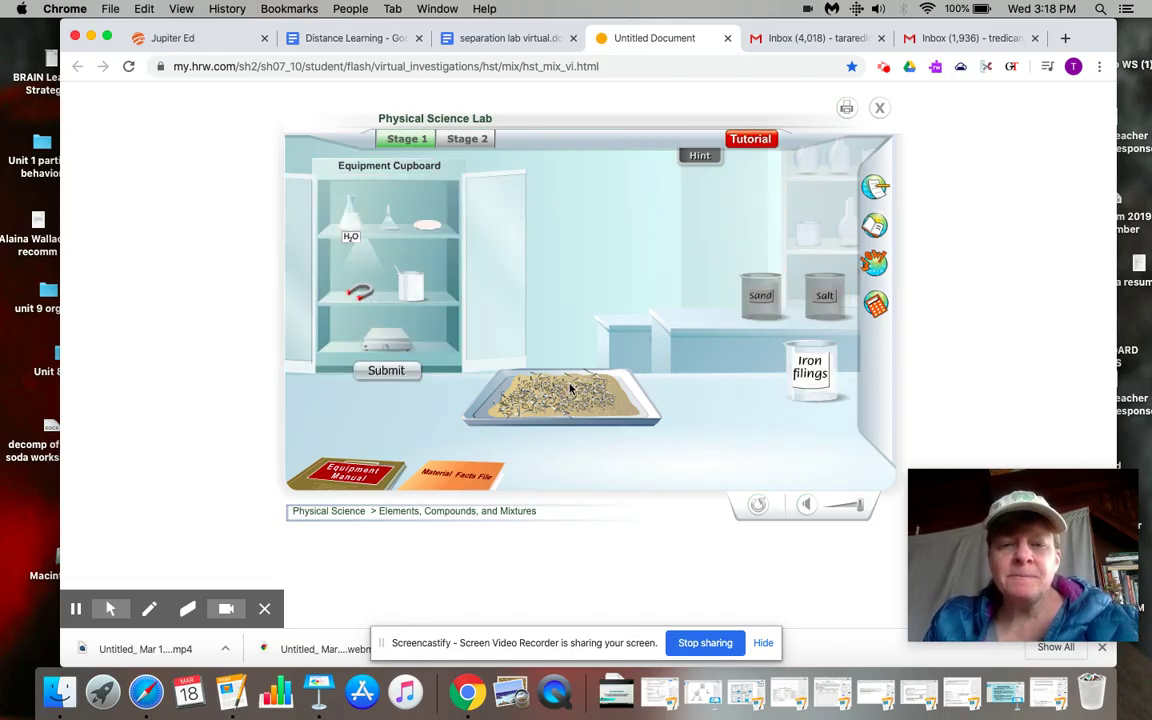
click(380, 370)
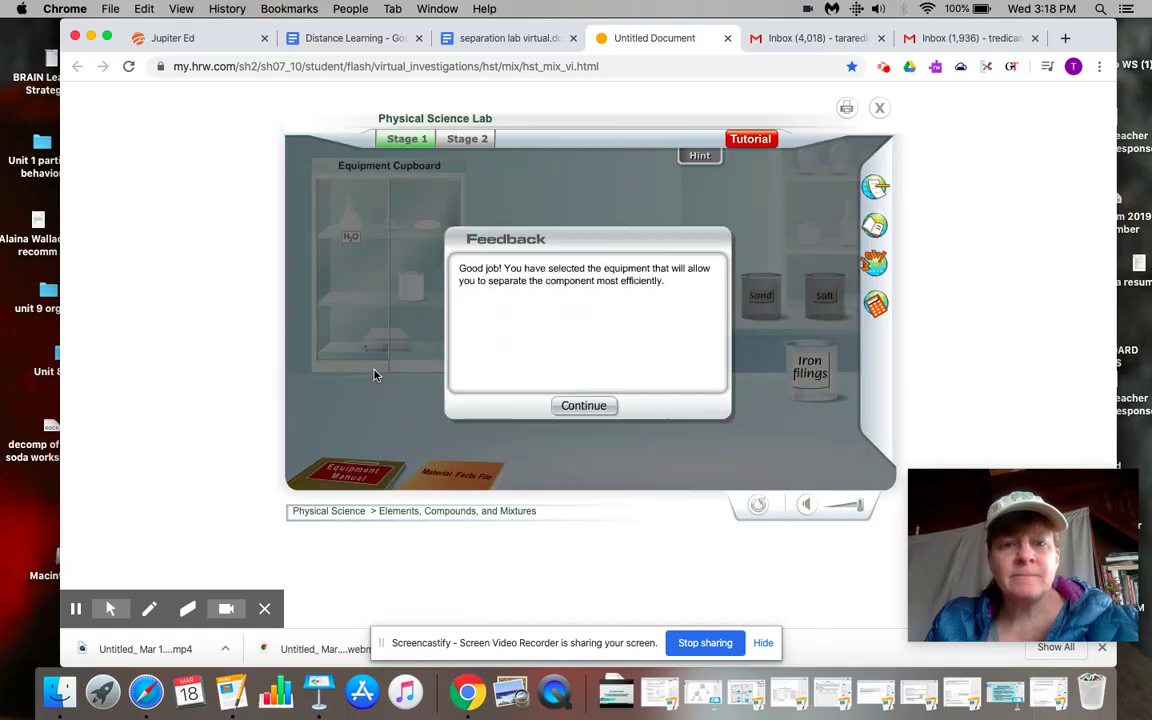
click(588, 405)
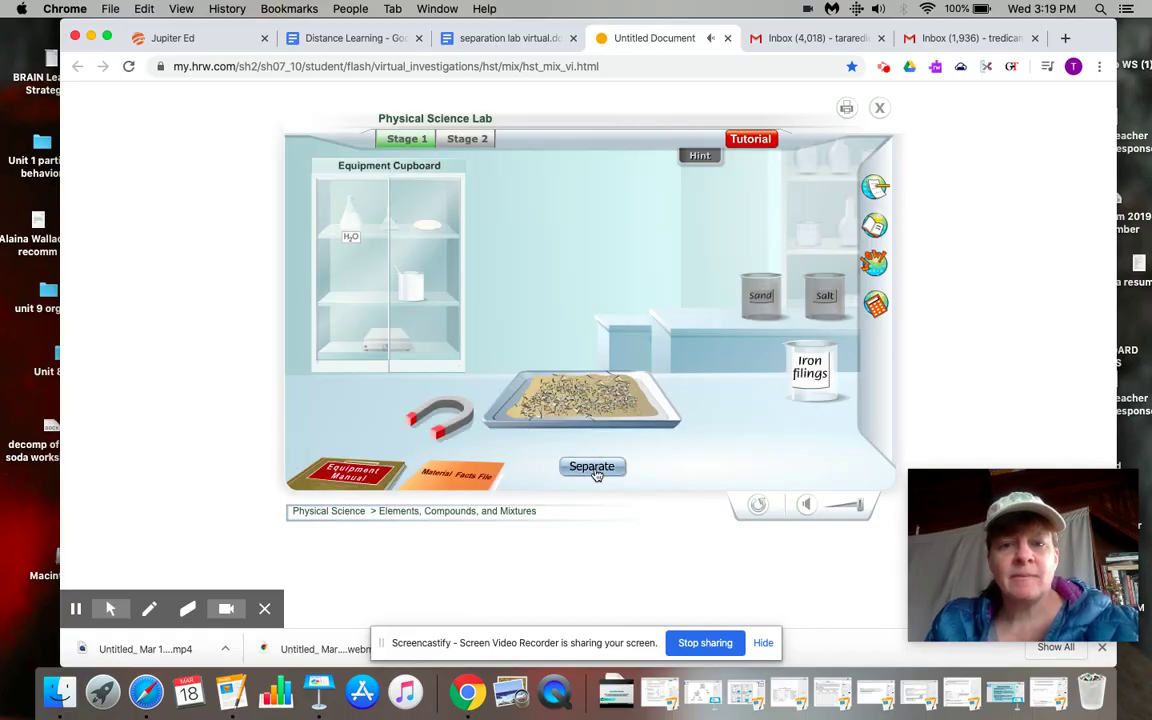
click(592, 467)
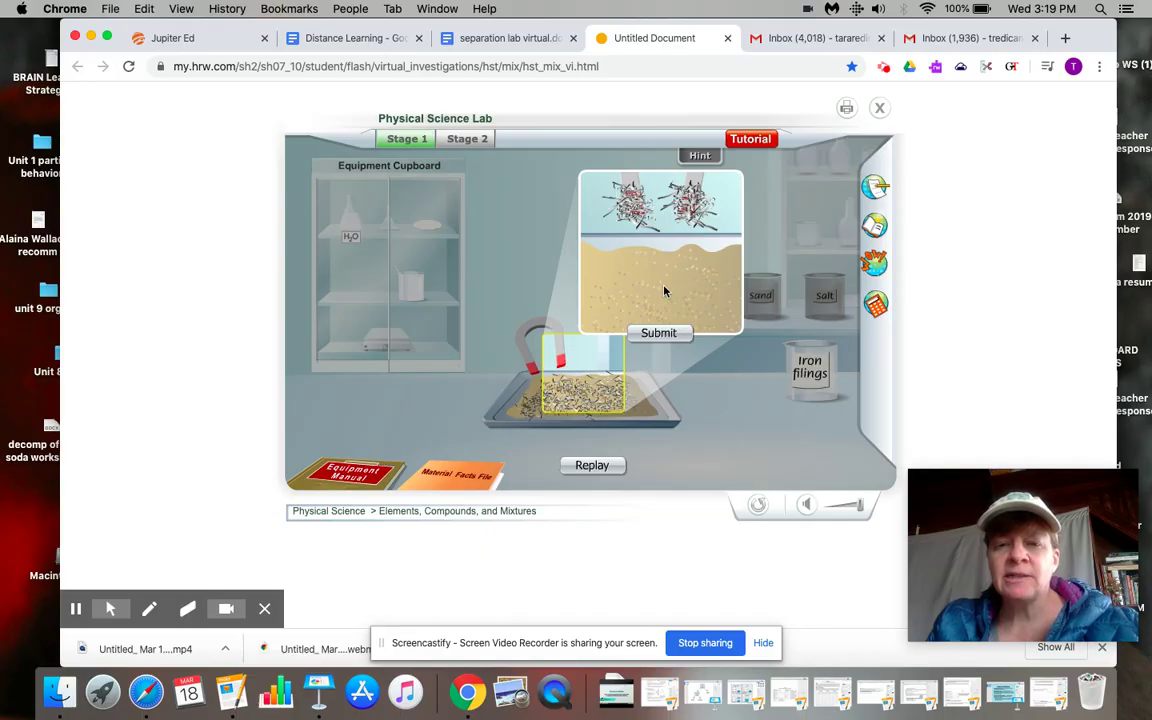
click(658, 332)
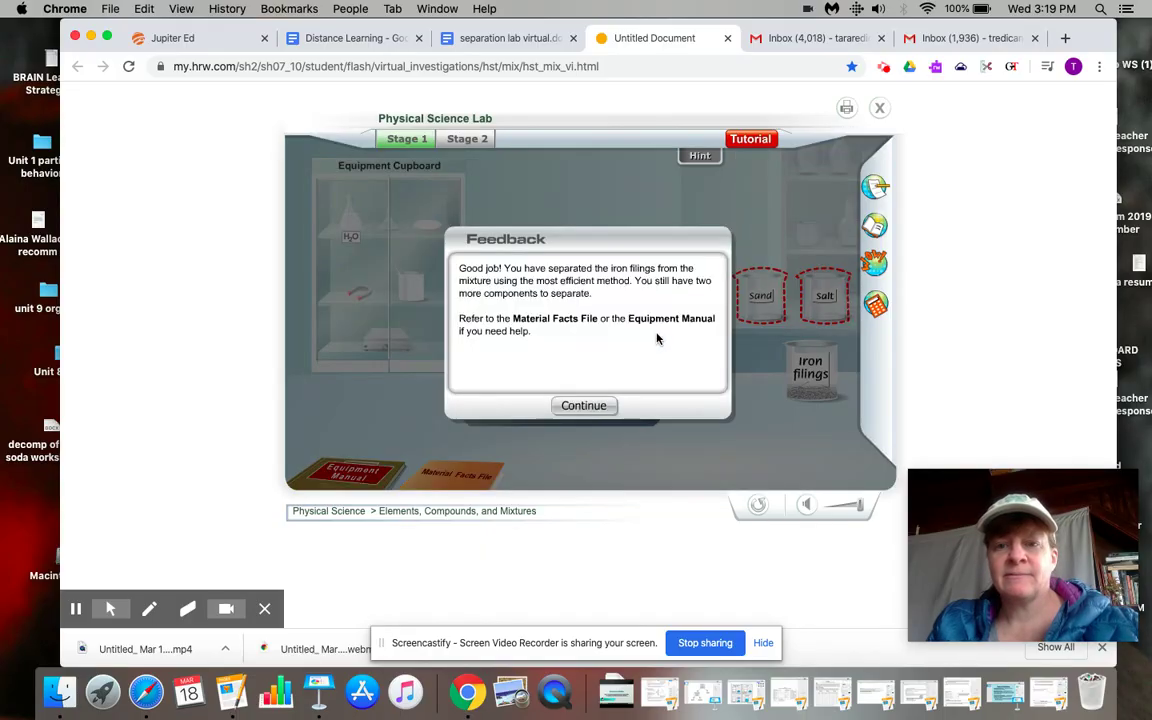
Step: Select sand, choose the filter paper and funnel, filter the mixture and submit the sand
click(583, 405)
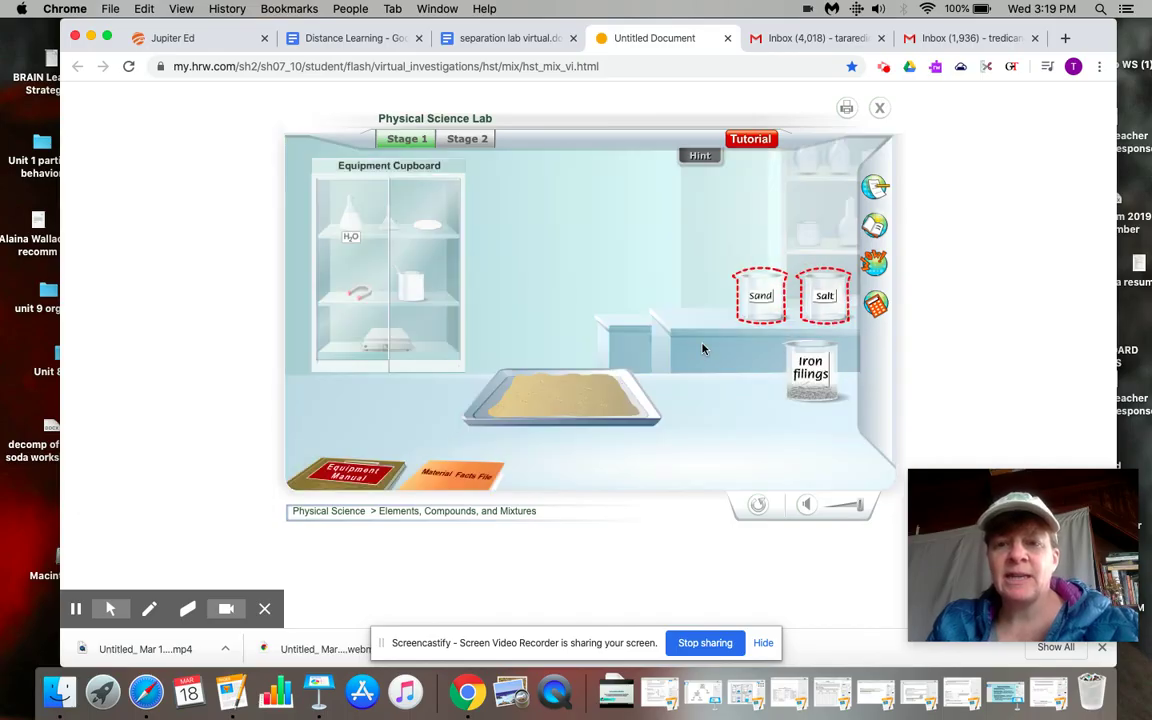
click(765, 300)
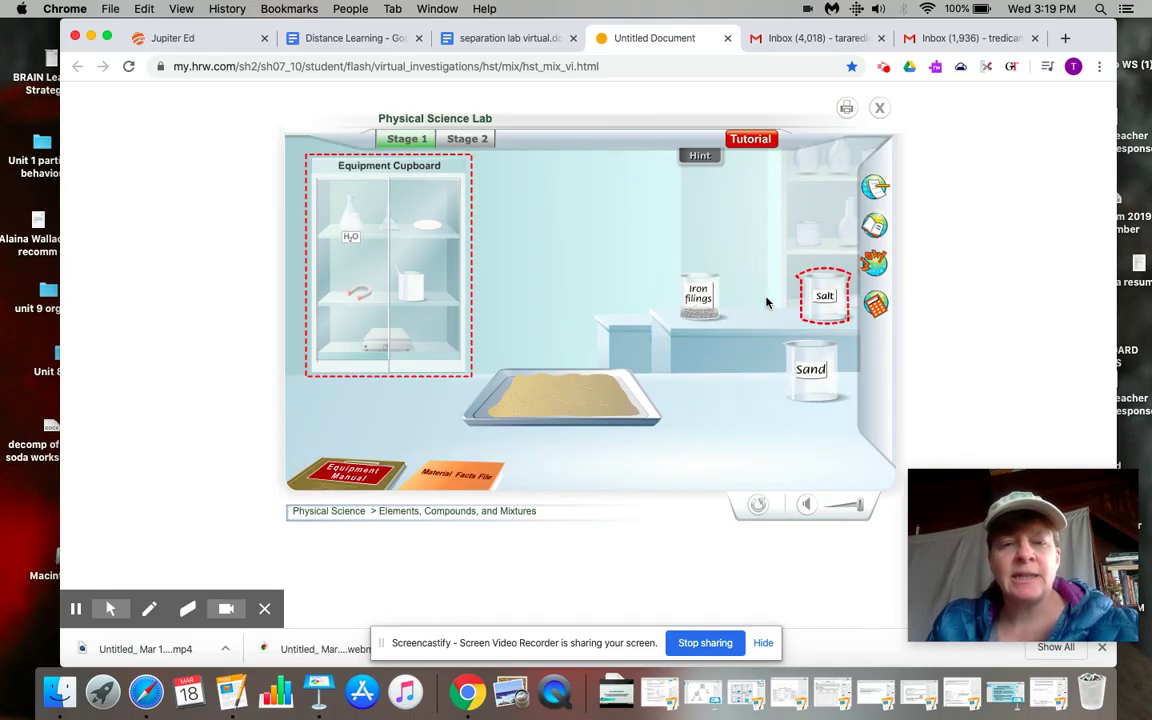
click(408, 287)
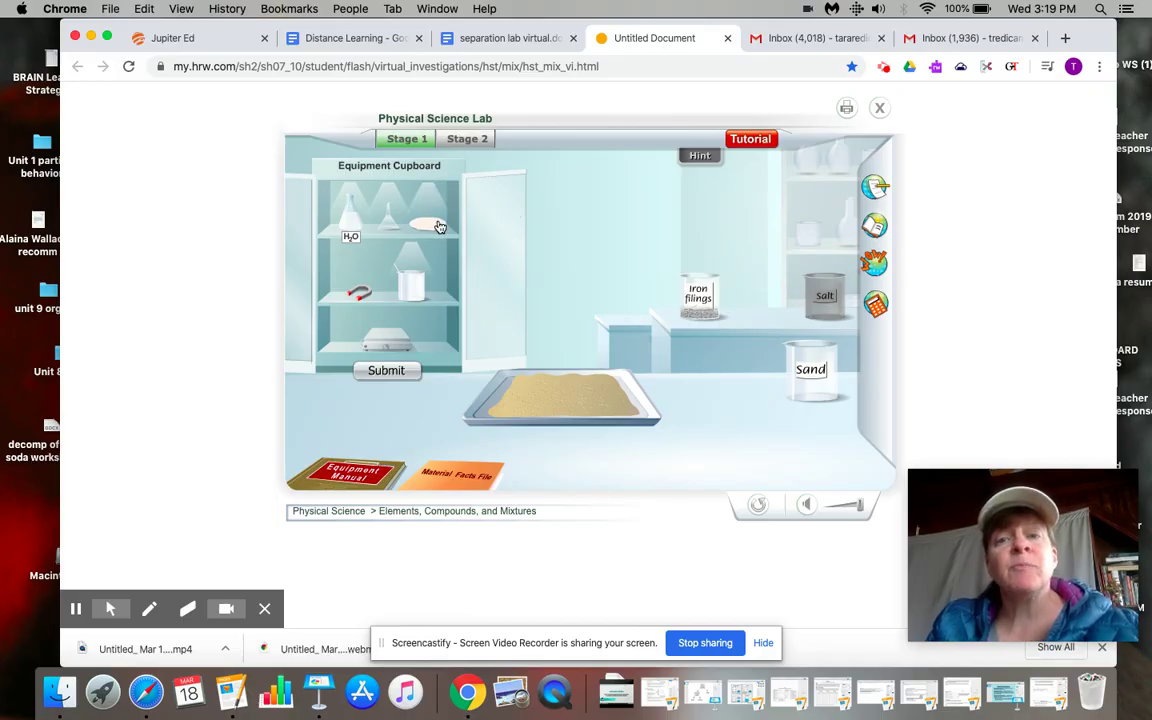
click(380, 370)
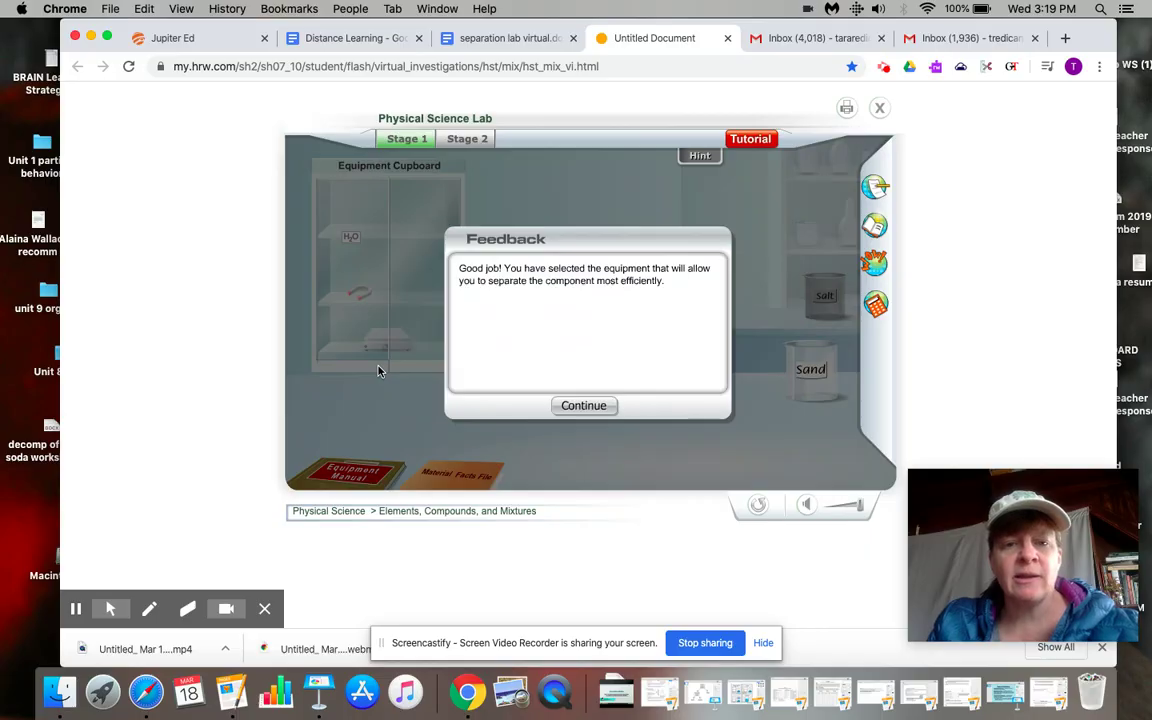
click(583, 405)
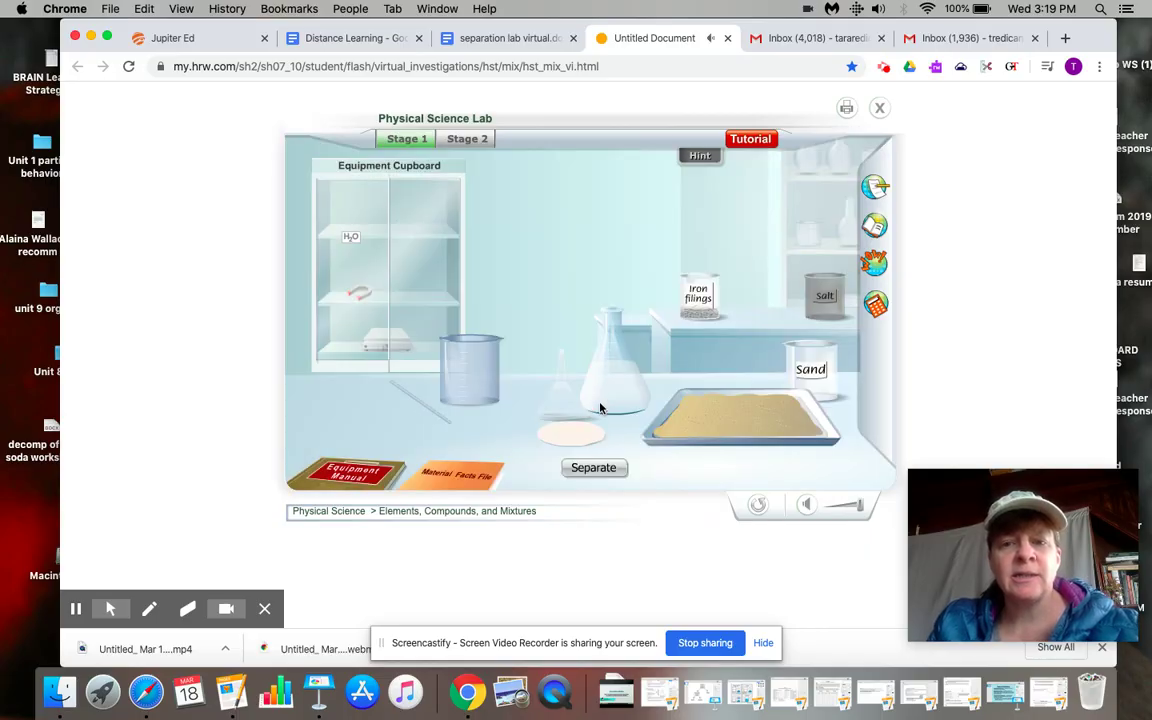
click(585, 467)
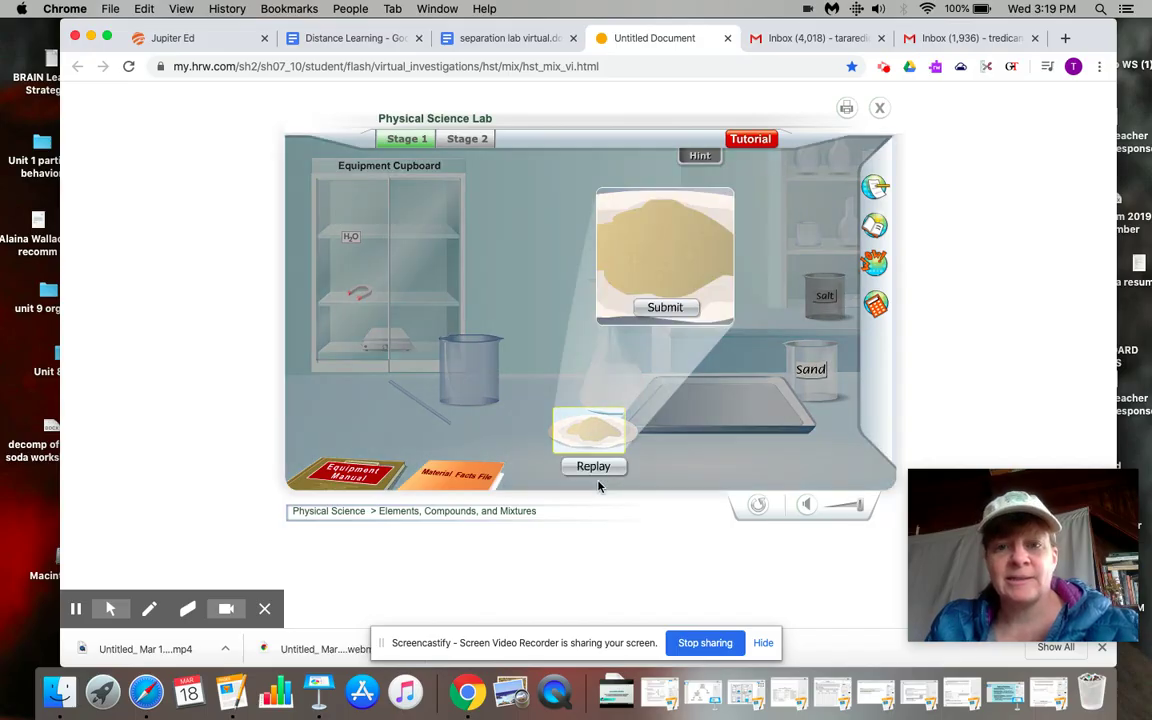
click(665, 308)
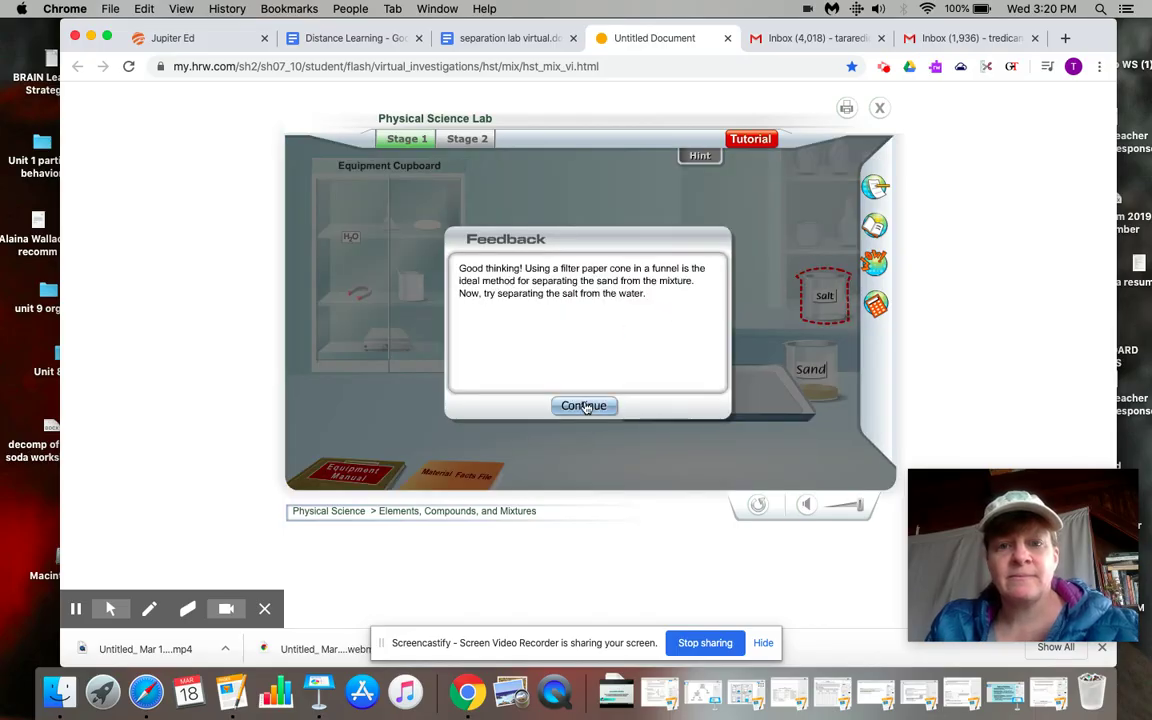
click(584, 406)
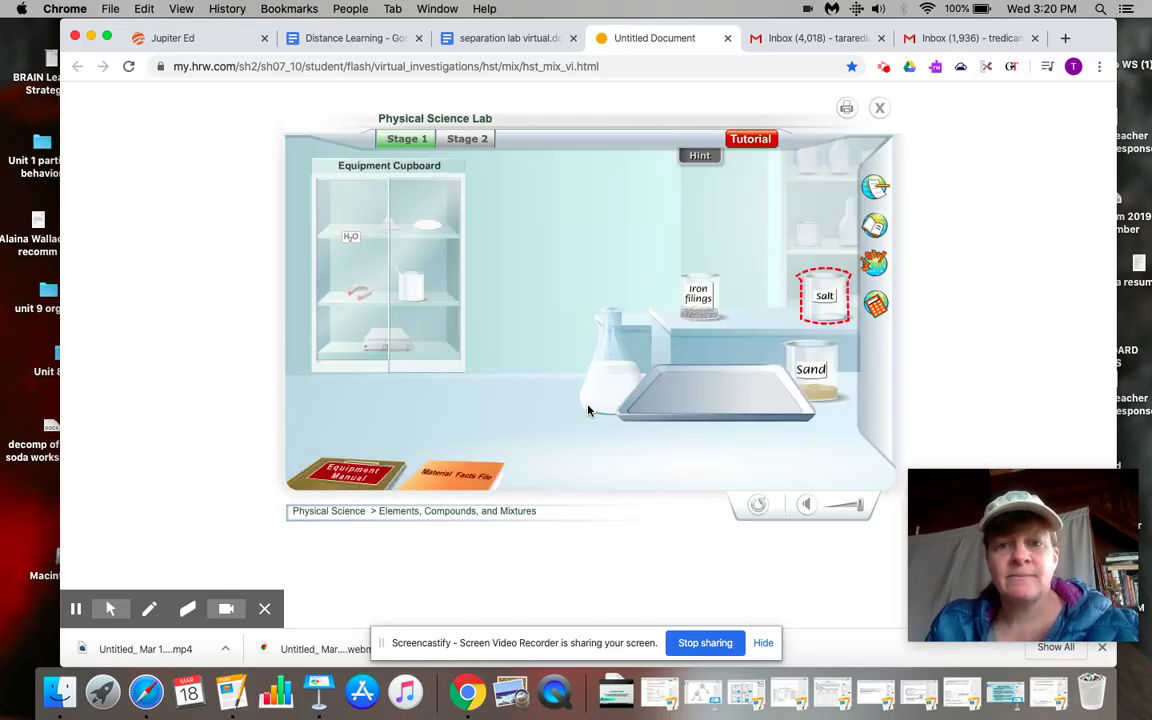
Step: Select salt and submit an equipment choice, which is rejected as incorrect
click(828, 298)
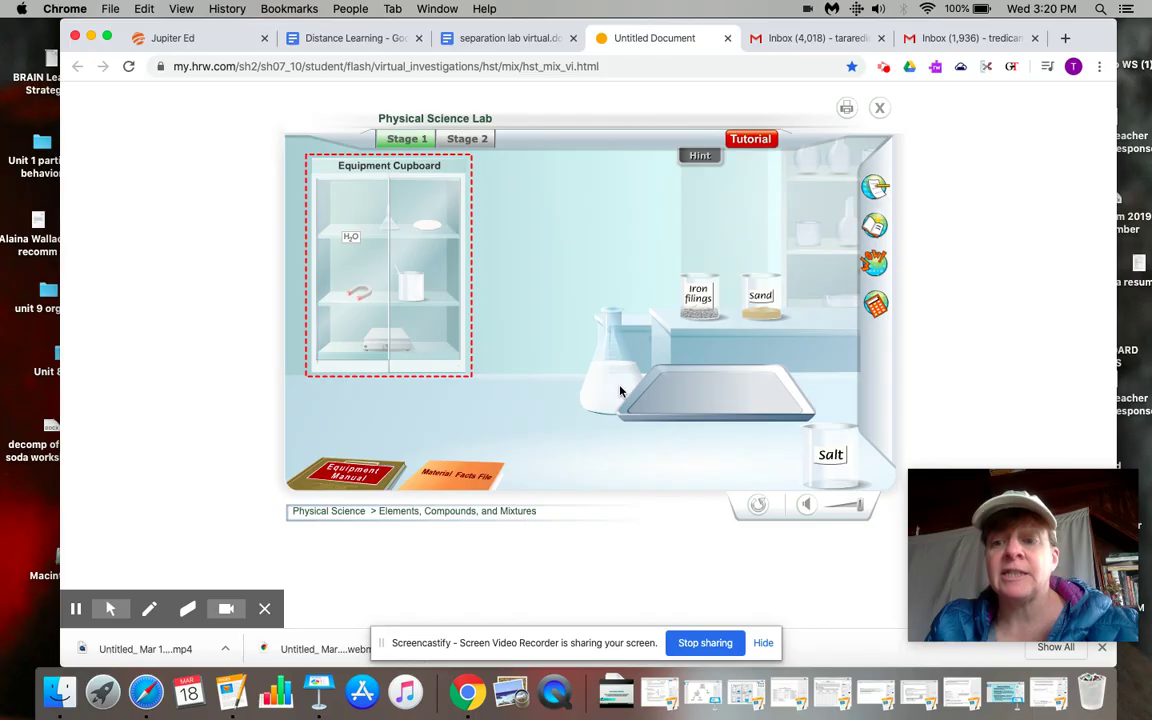
click(388, 340)
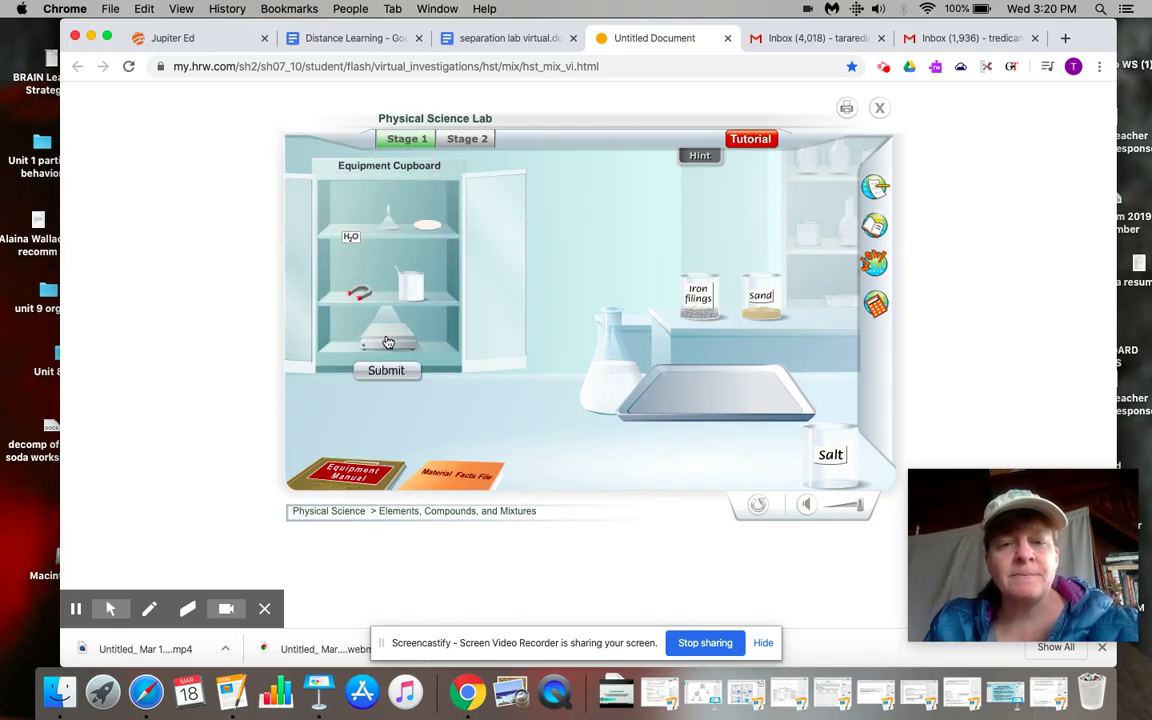
click(386, 370)
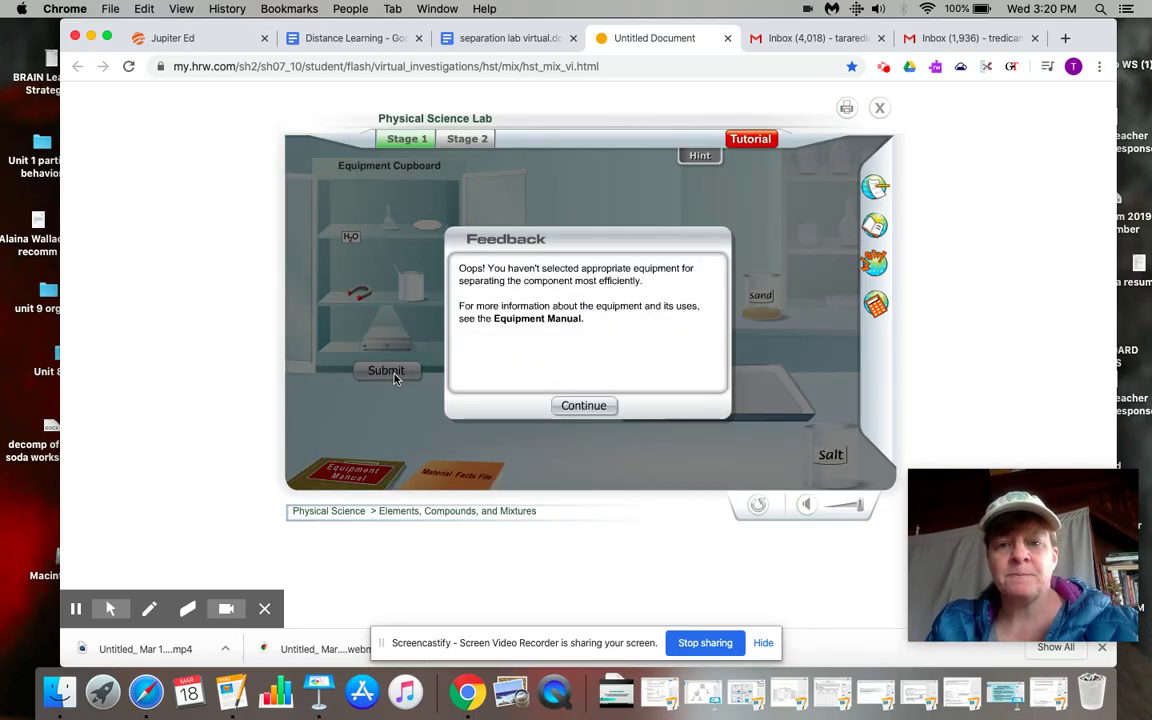
click(580, 405)
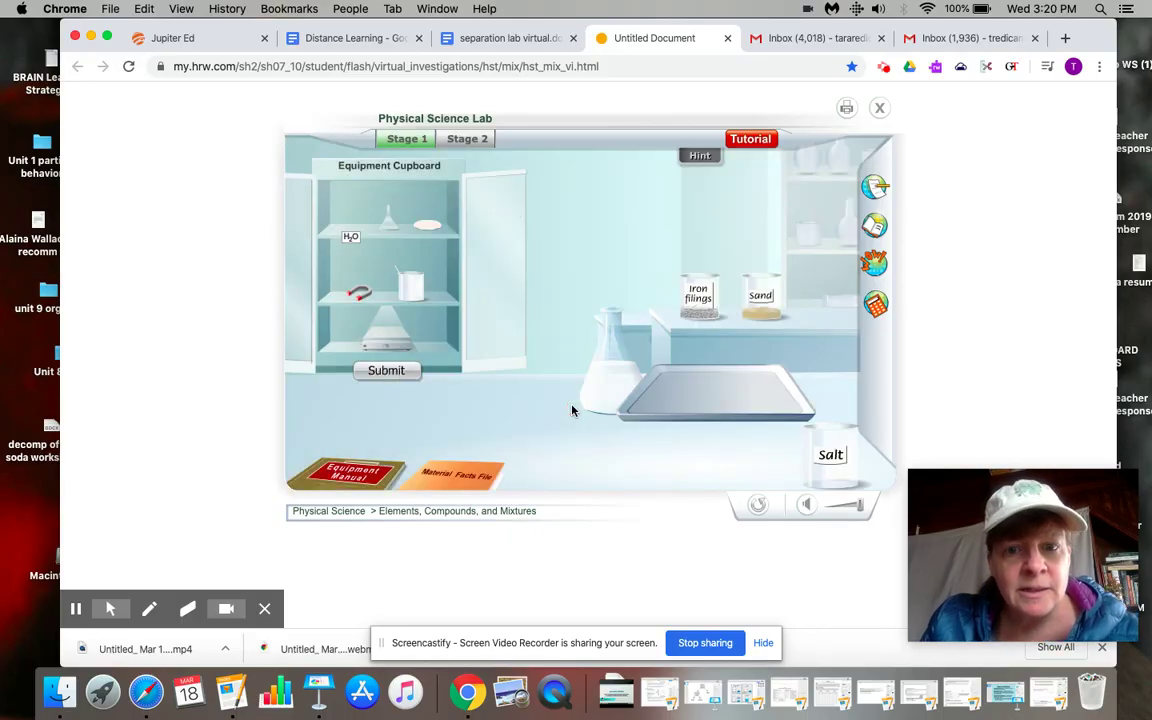
Step: Choose the beaker and hot plate from the cupboard as the salt separation equipment
click(558, 386)
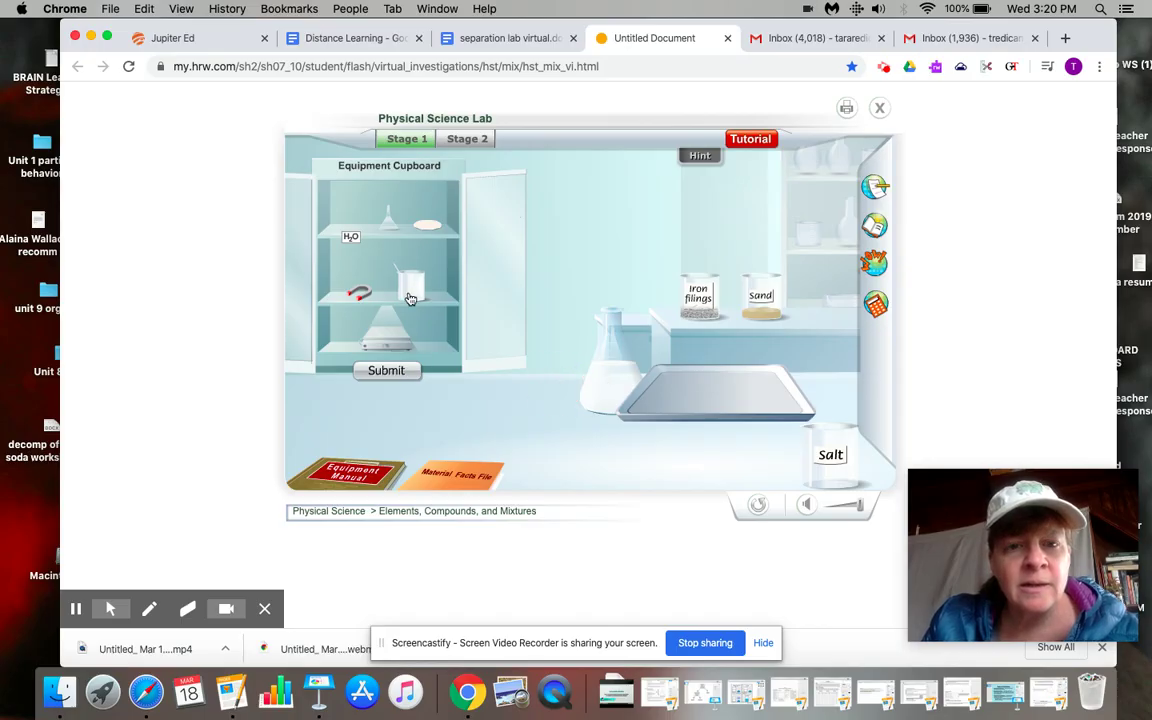
click(411, 287)
click(388, 332)
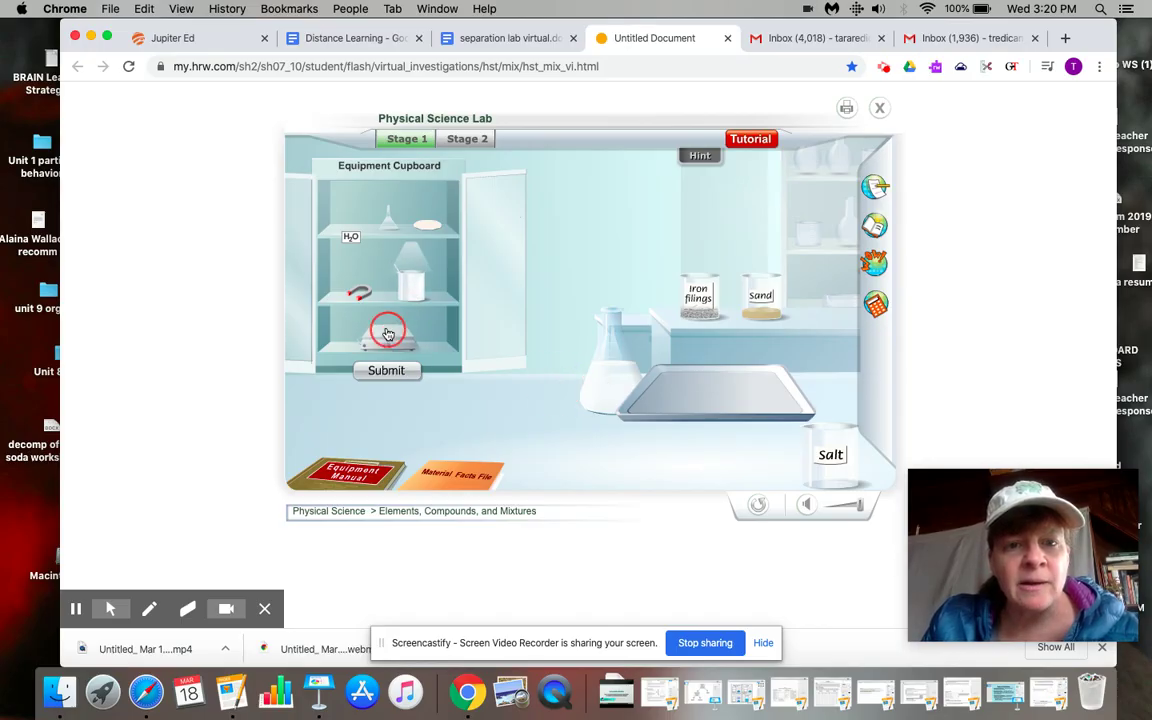
click(386, 369)
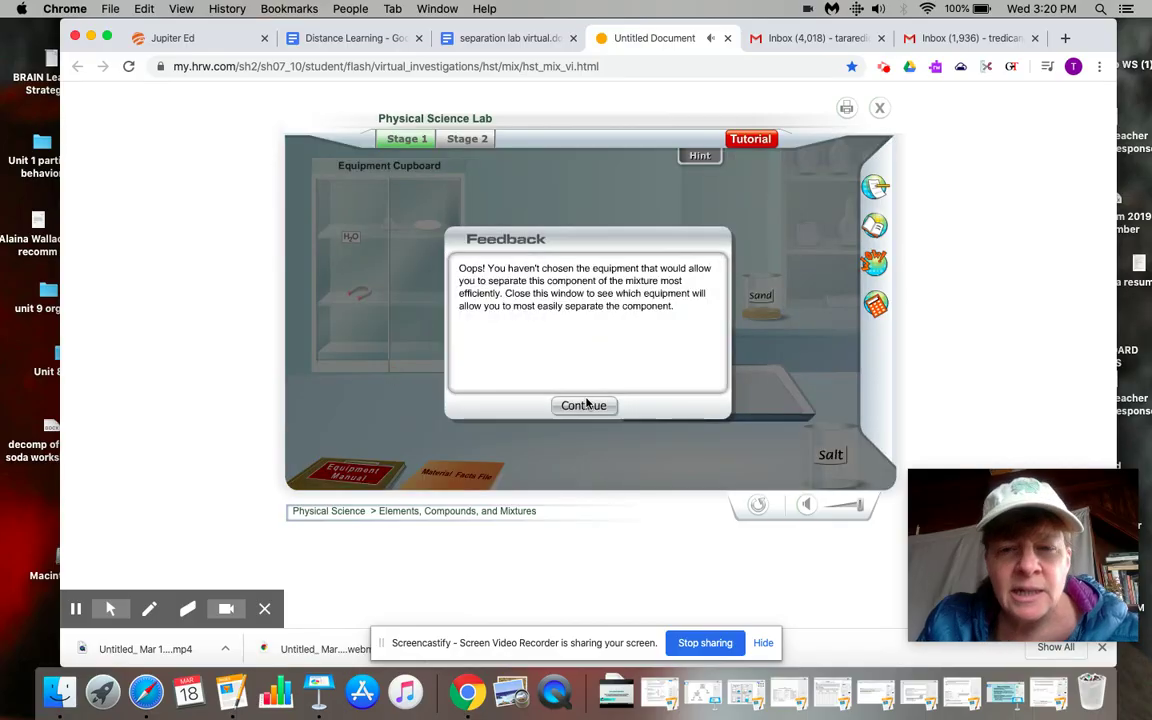
click(592, 407)
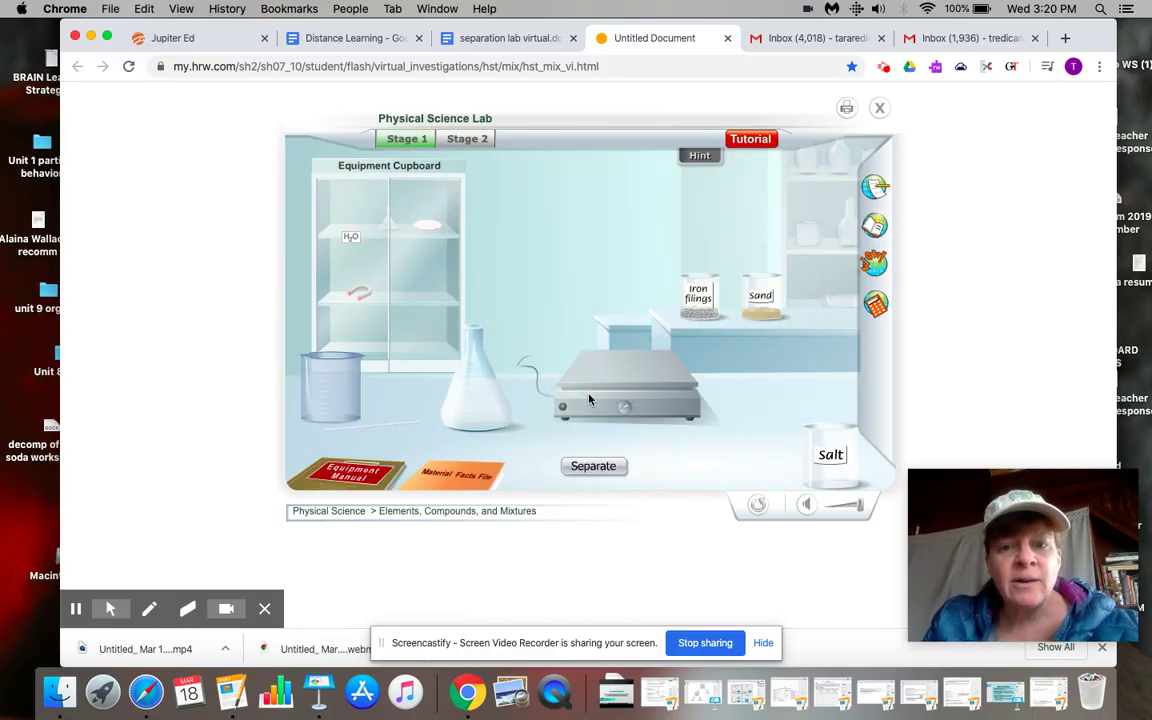
Step: Evaporate the water on the hot plate and submit the recovered salt to finish Stage 1
click(595, 467)
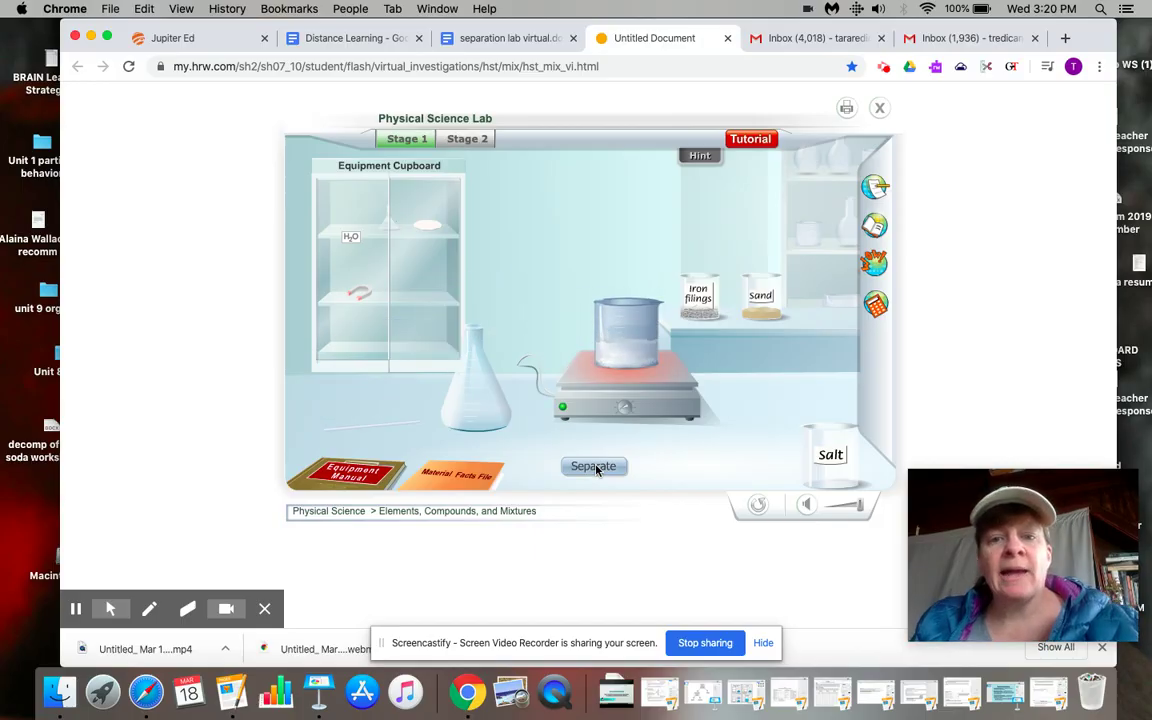
click(595, 467)
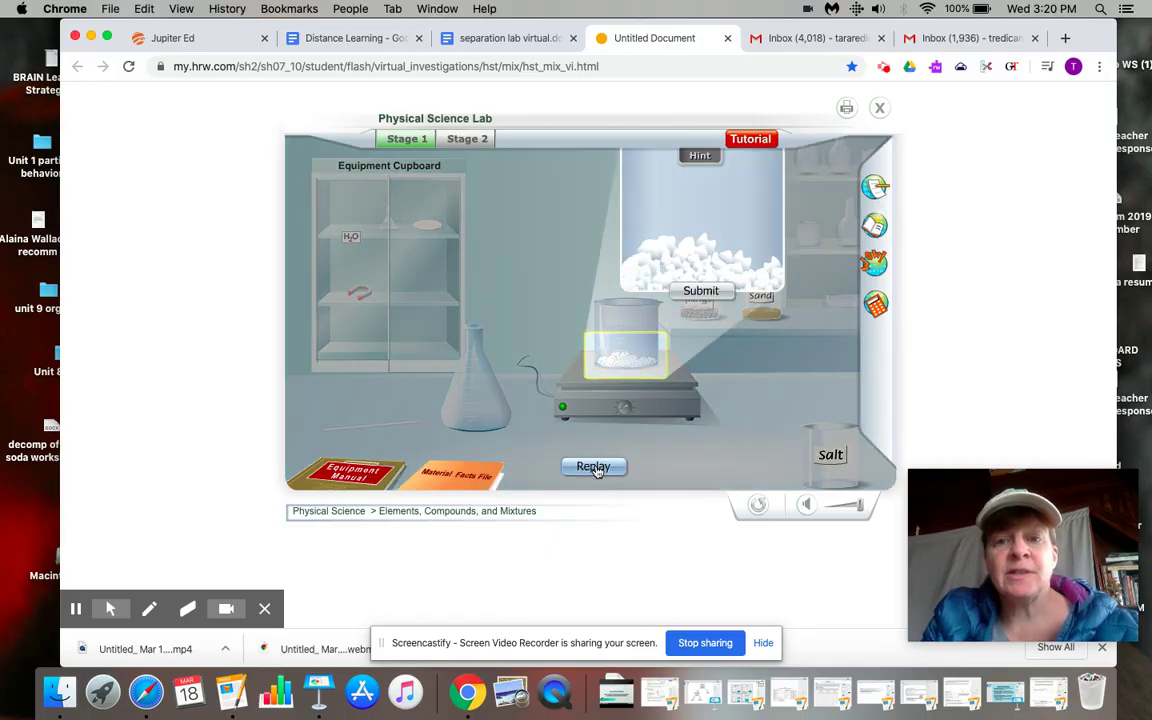
click(703, 291)
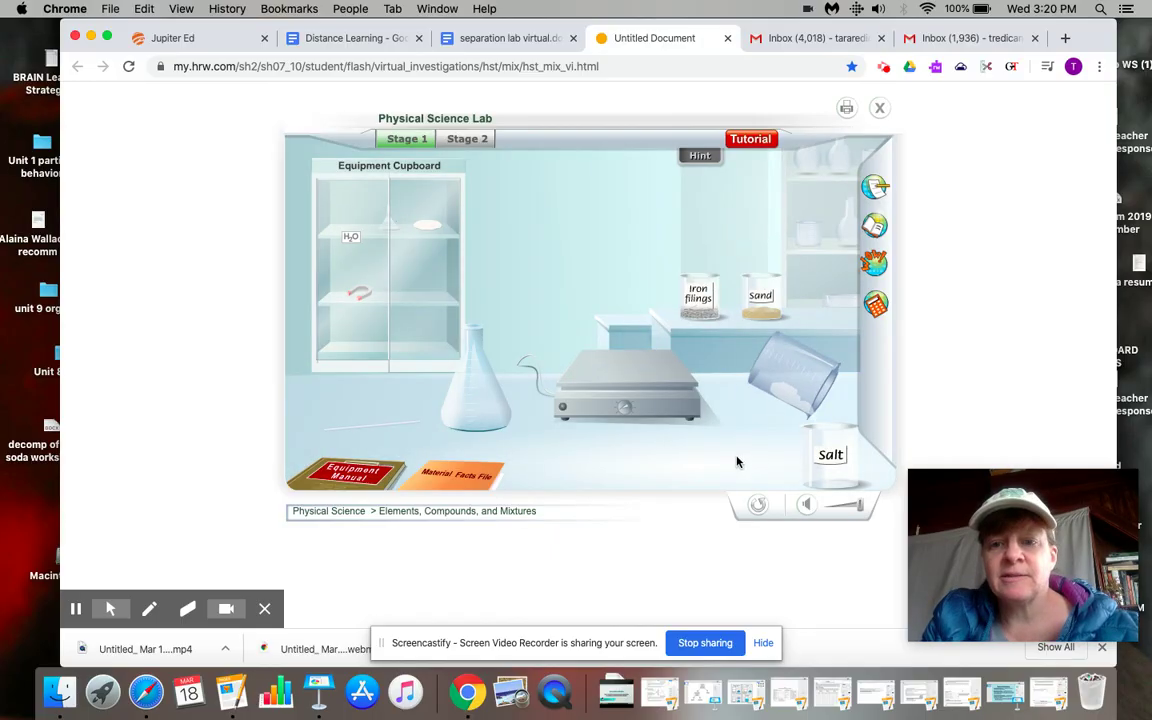
click(582, 405)
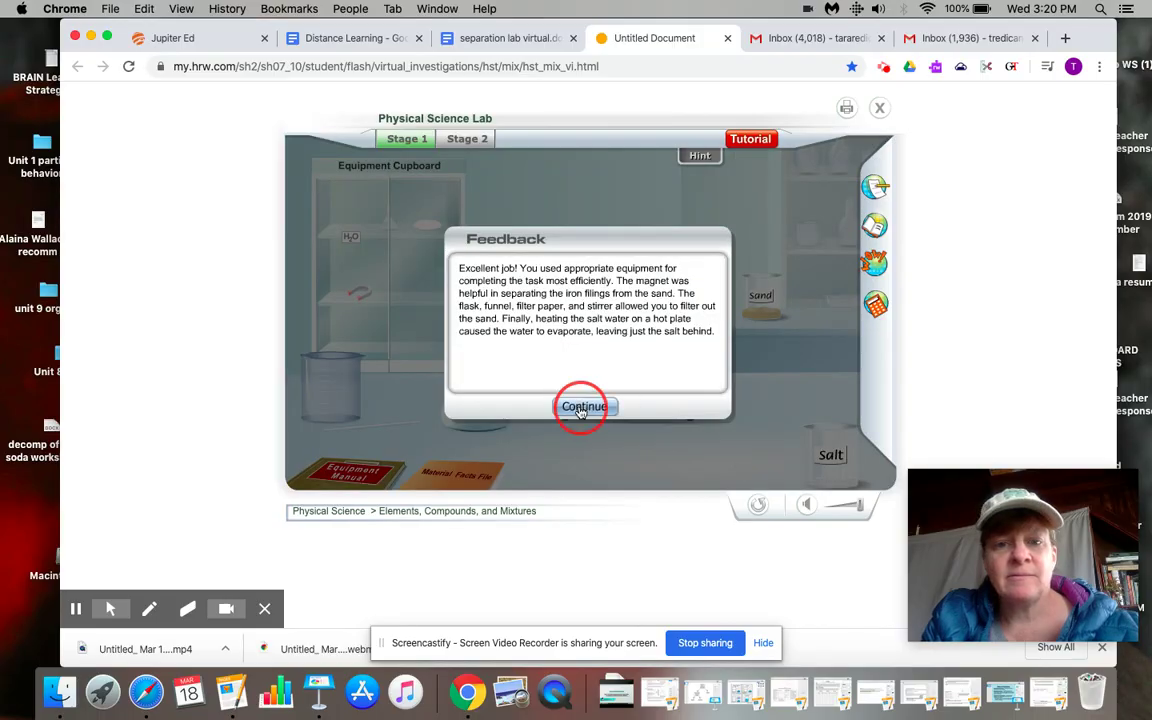
Step: Close the Stage 1 summary, put on gloves, lab coat and goggles, and enter the Stage 2 room
click(579, 376)
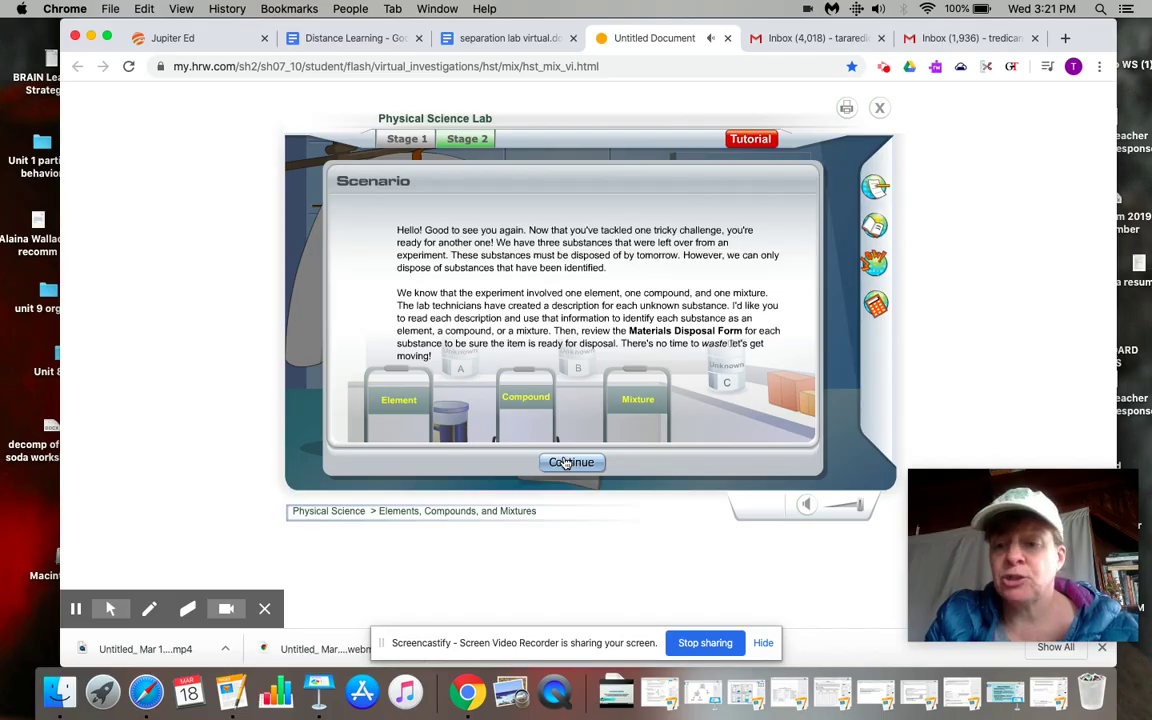
click(566, 463)
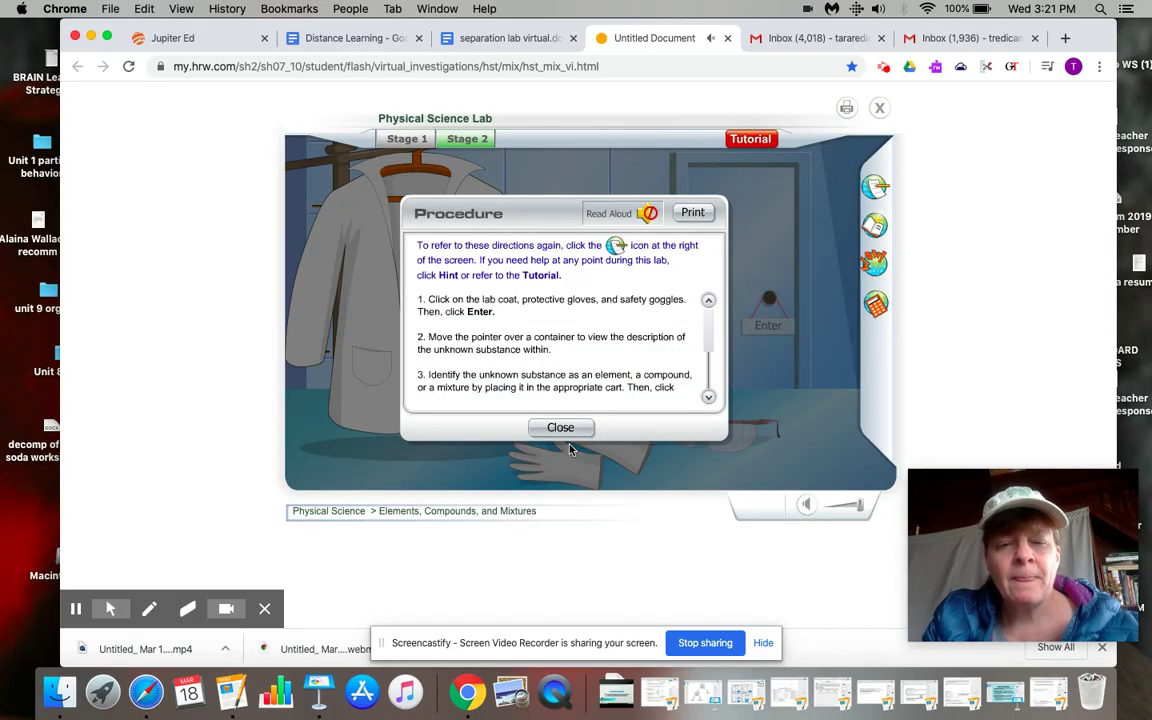
click(566, 426)
click(585, 432)
click(463, 391)
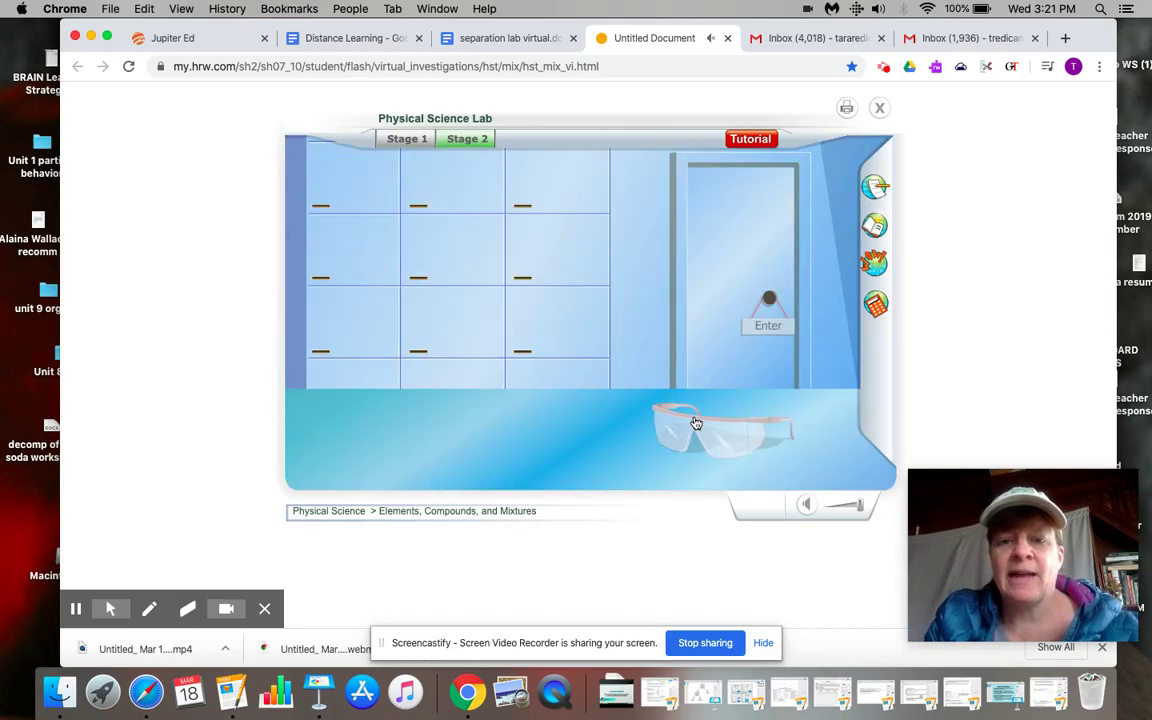
click(720, 428)
click(768, 325)
Step: Read the descriptions of Unknown C and Unknown B, the thin bendable conductive silver sheet
click(757, 331)
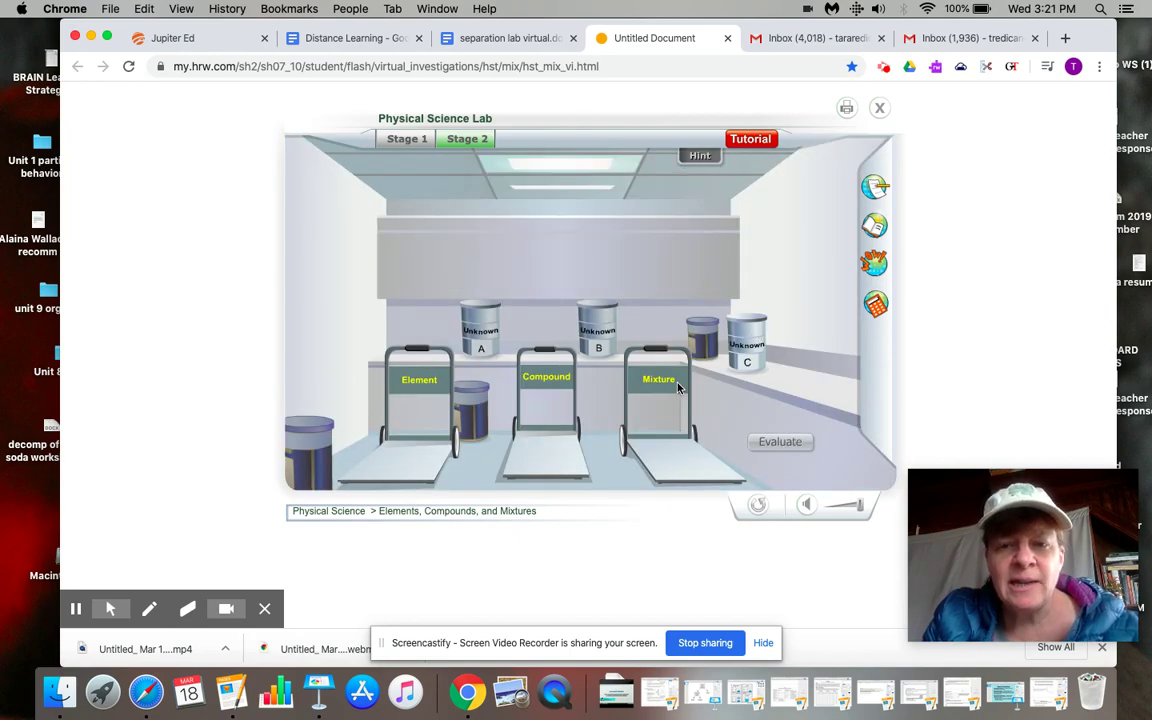
mouse_move(741, 331)
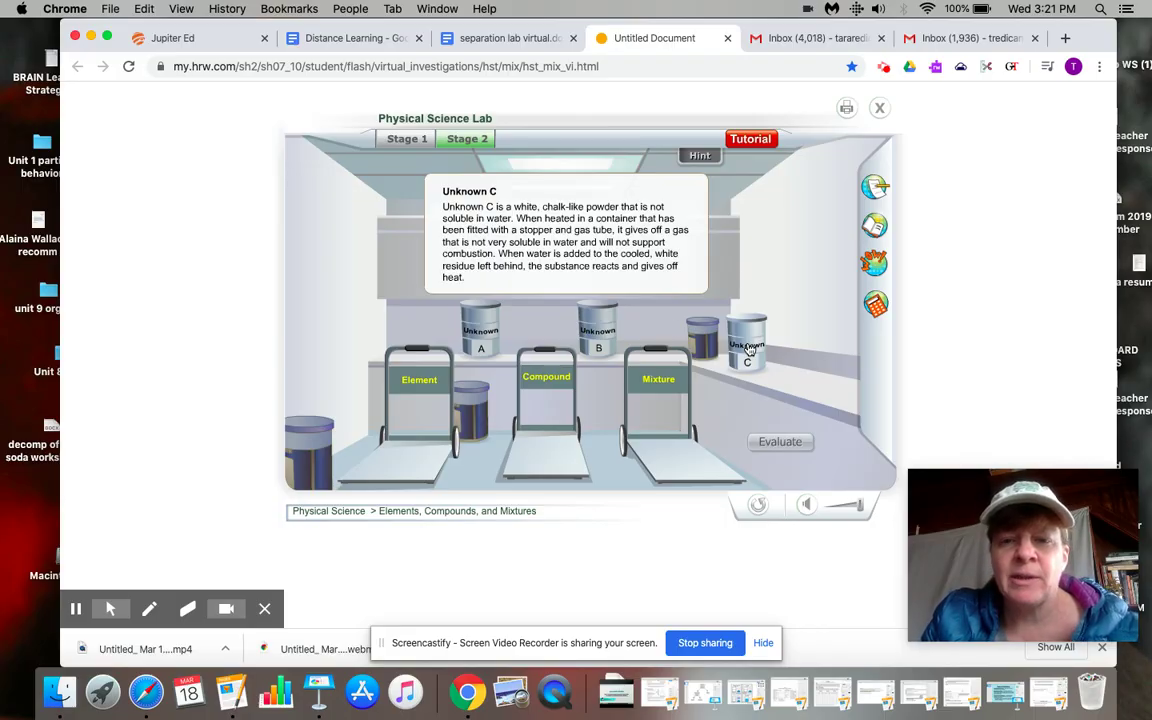
mouse_move(600, 327)
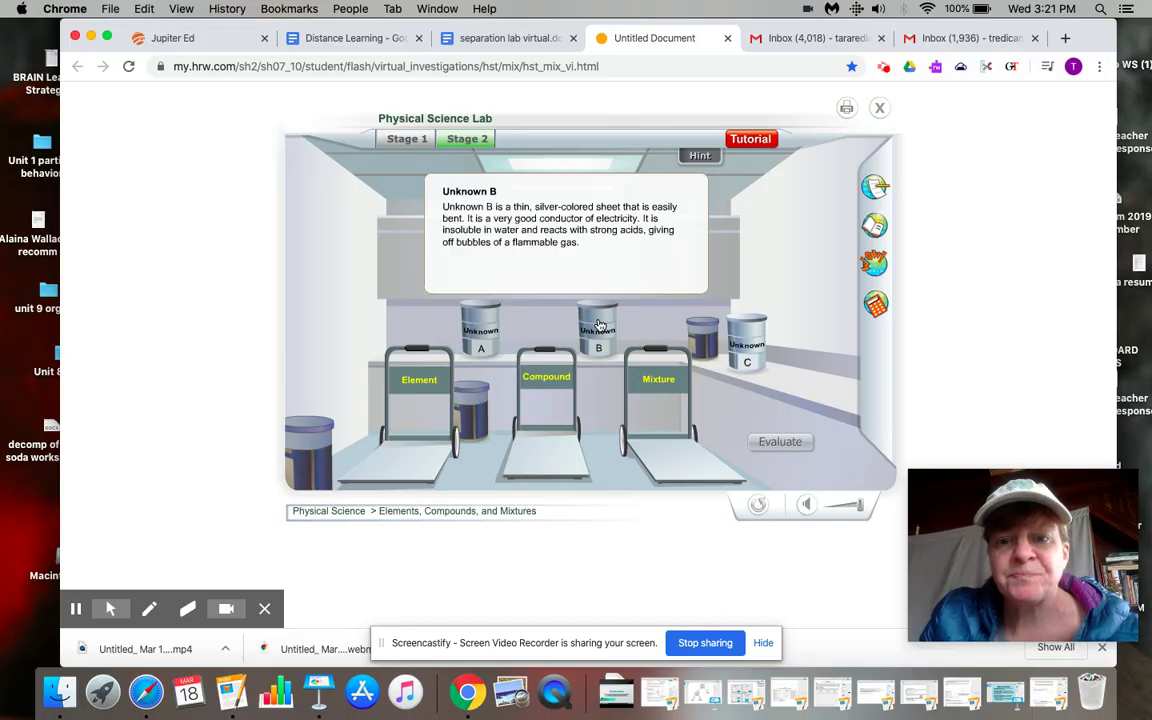
Step: Place Unknown B on the Element cart and evaluate it
drag(598, 328, 409, 442)
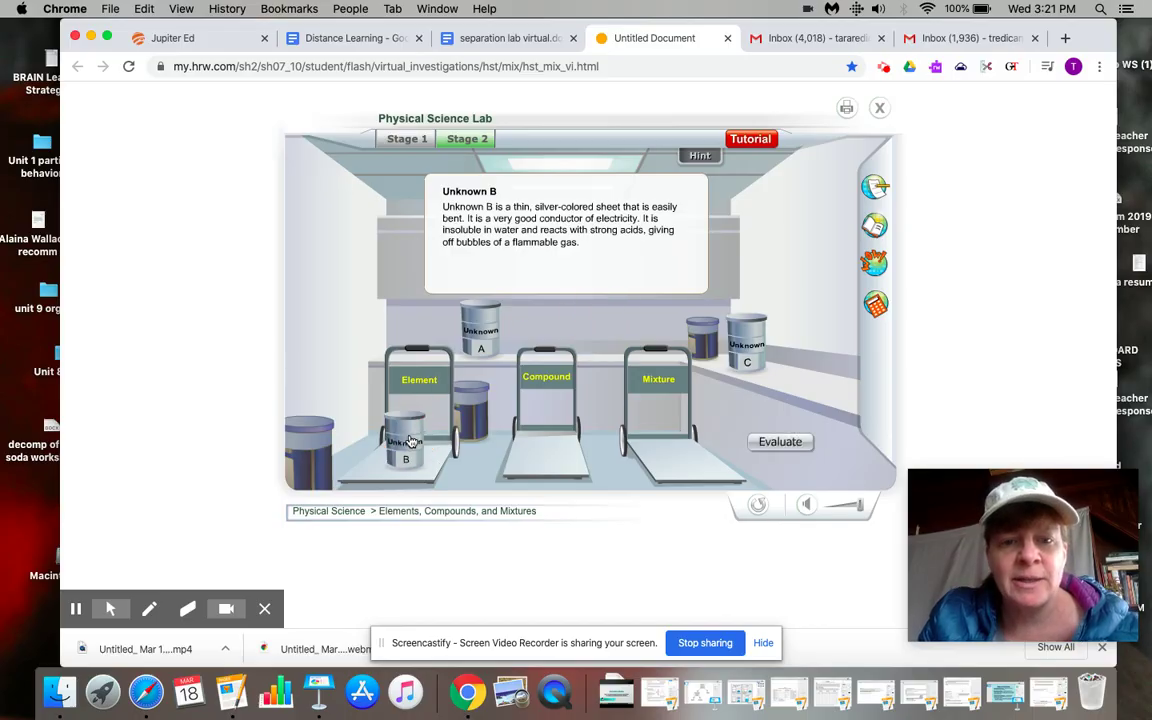
click(479, 346)
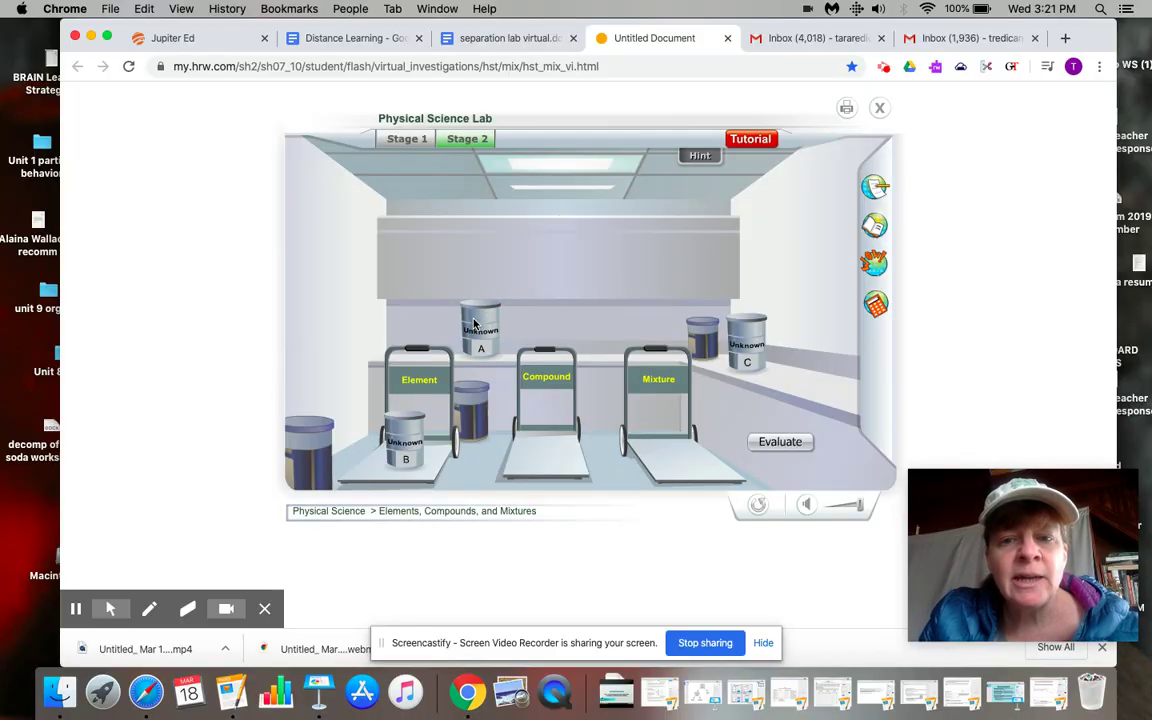
click(783, 443)
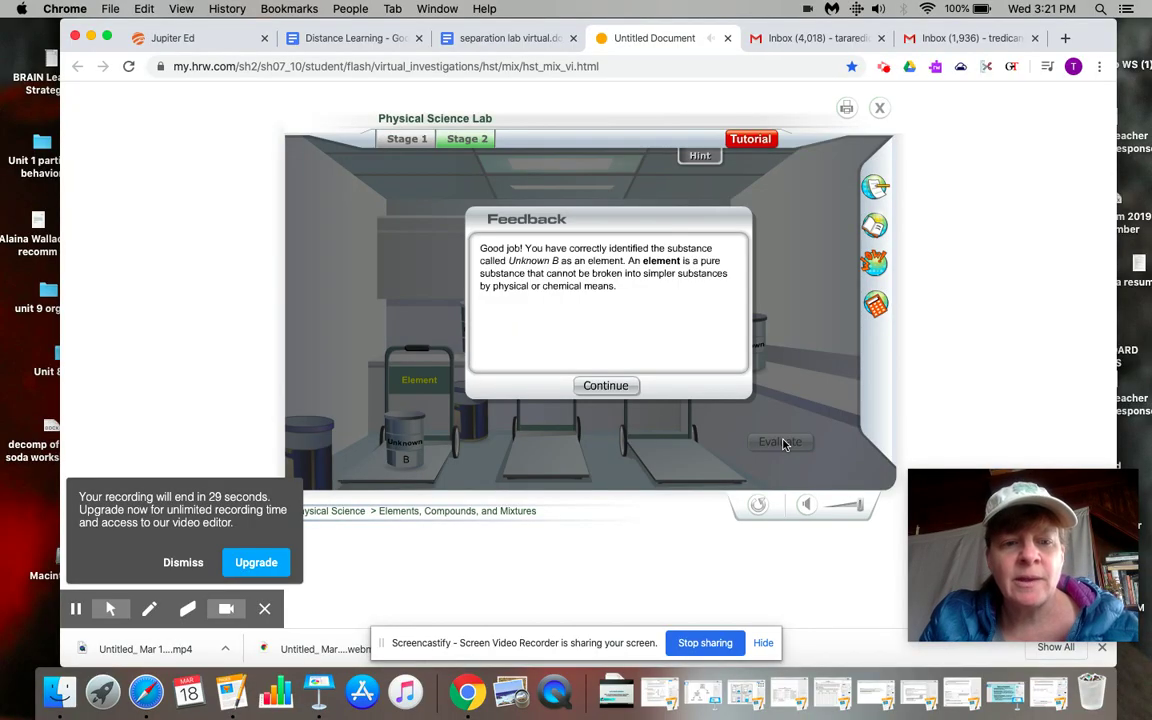
click(605, 387)
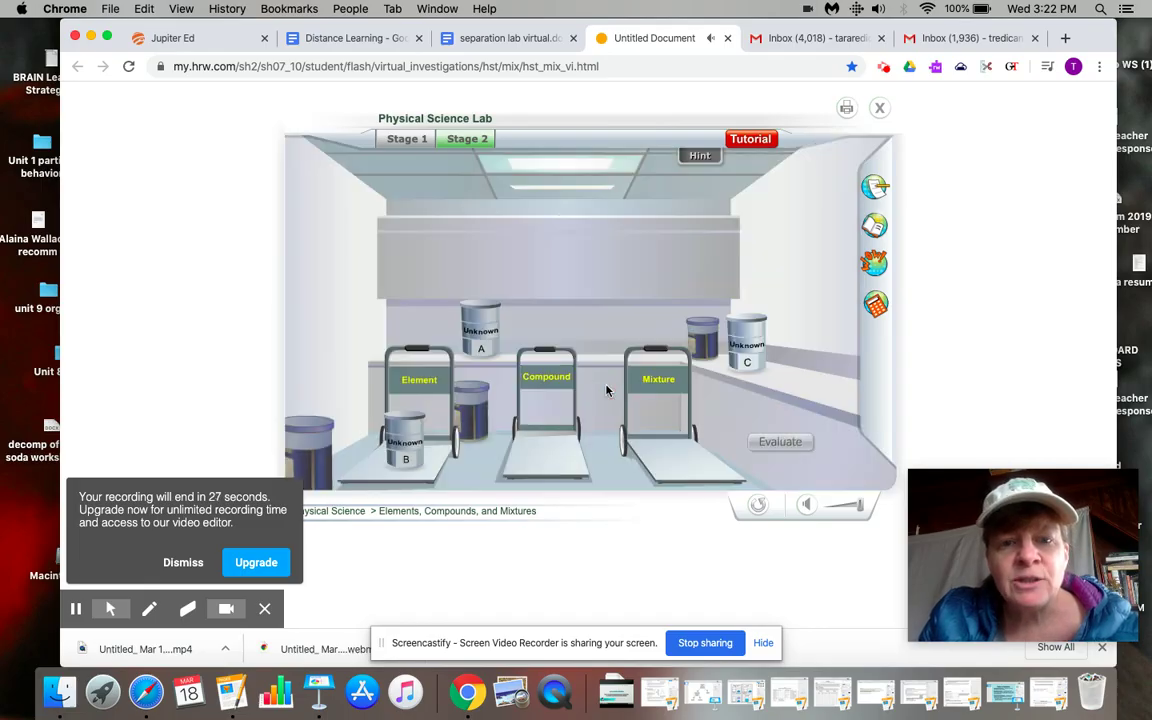
Step: Place Unknown A on the Mixture cart and evaluate it
click(480, 340)
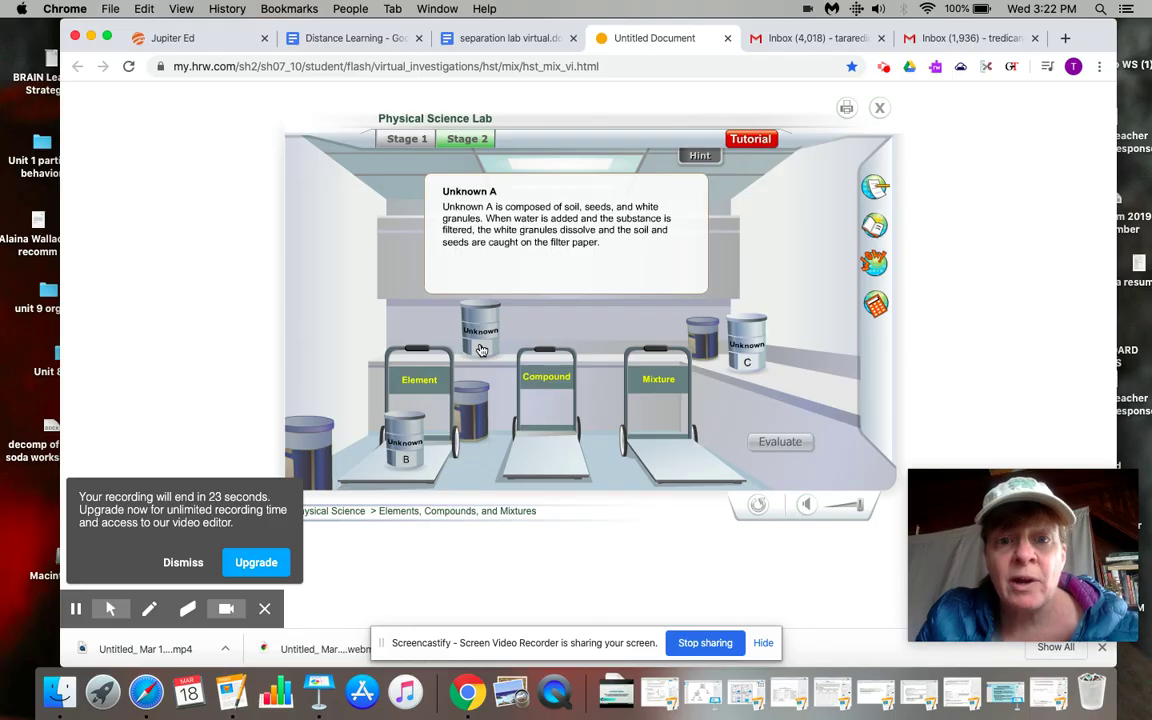
drag(481, 349, 686, 442)
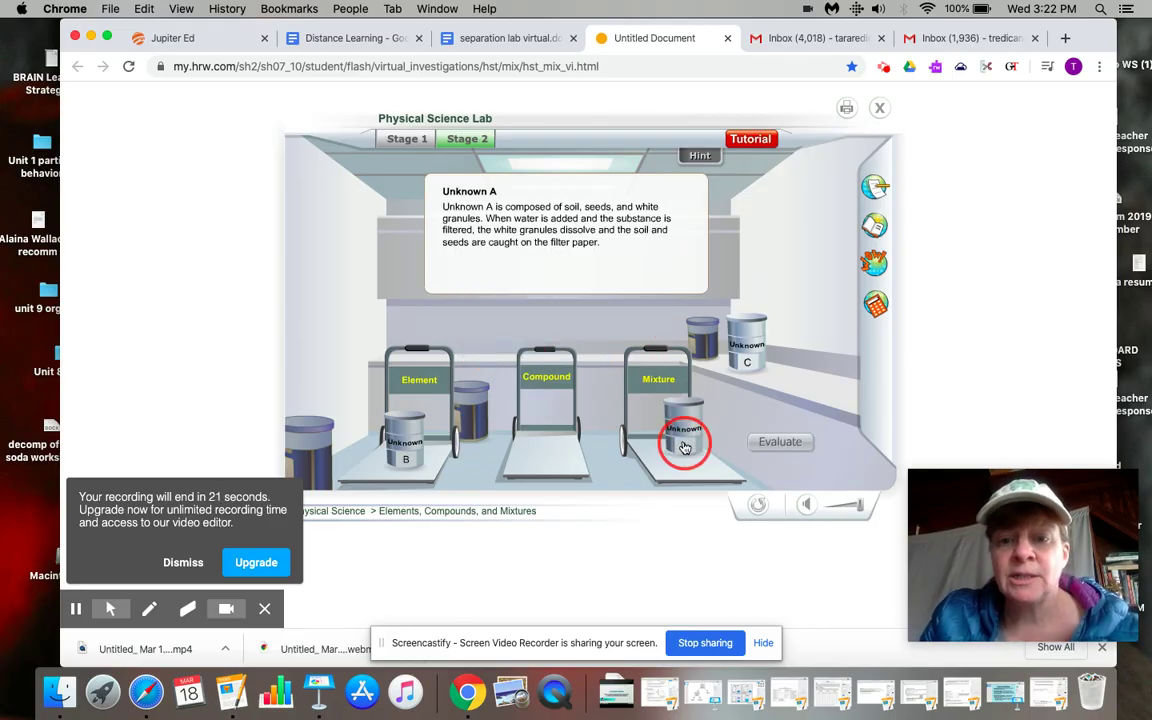
click(765, 444)
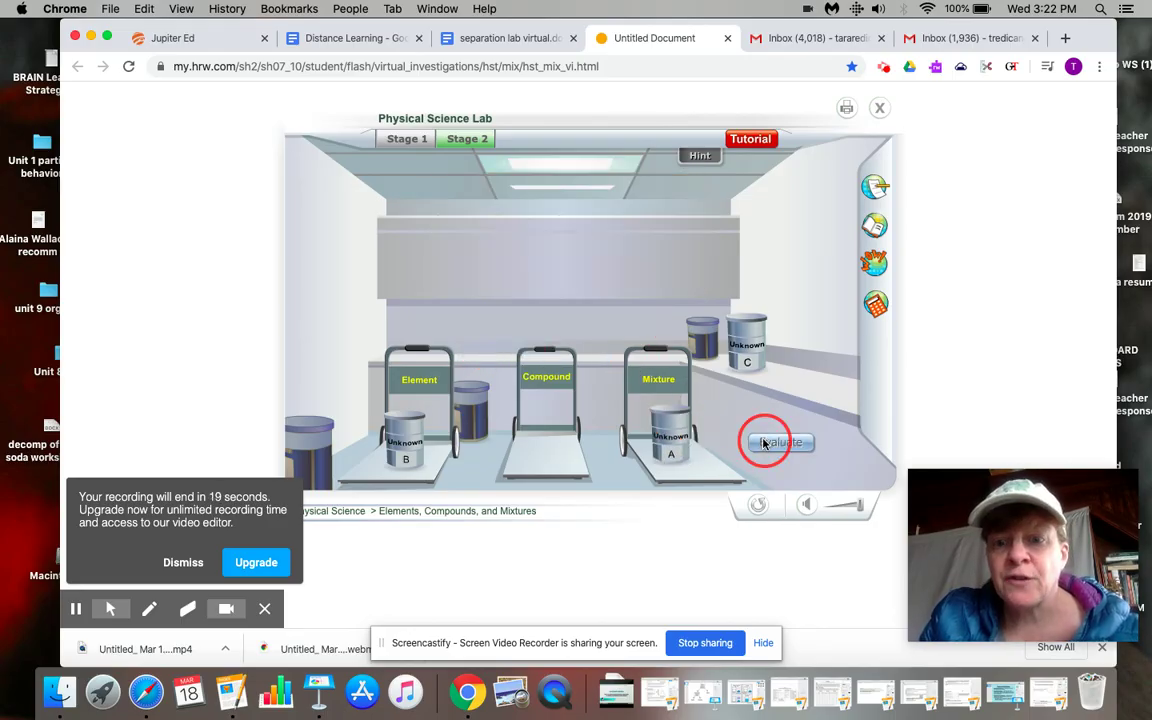
click(605, 387)
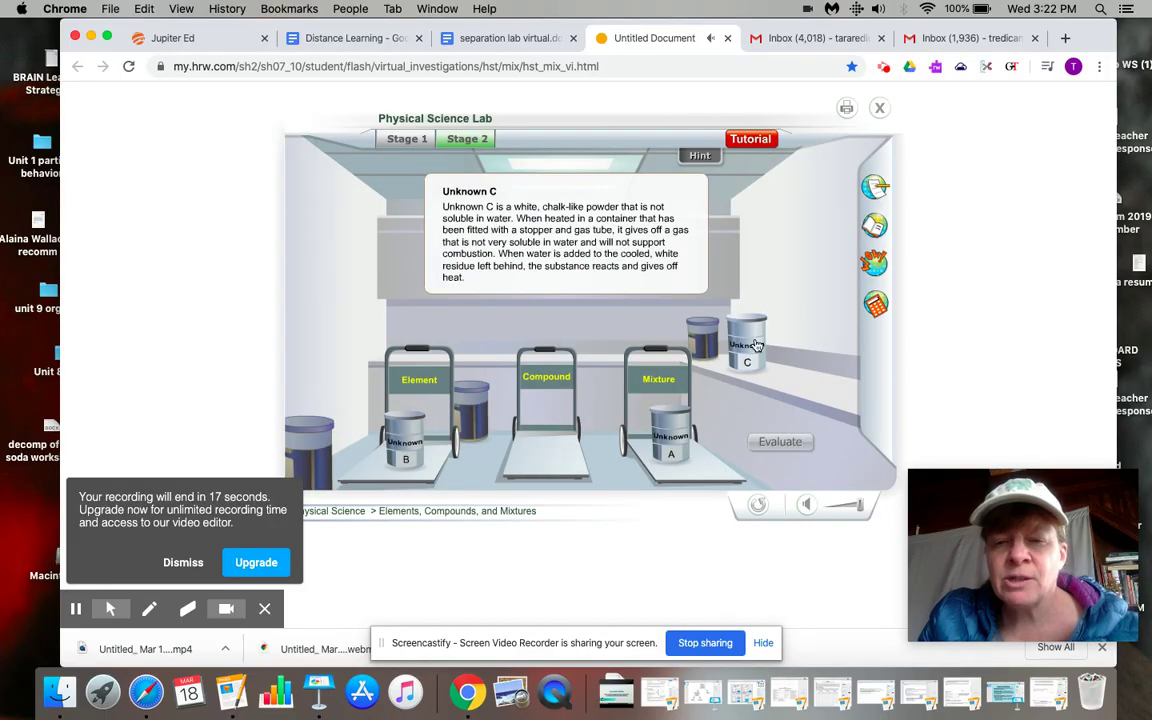
Step: Place Unknown C on the Compound cart and evaluate it
drag(660, 310, 545, 436)
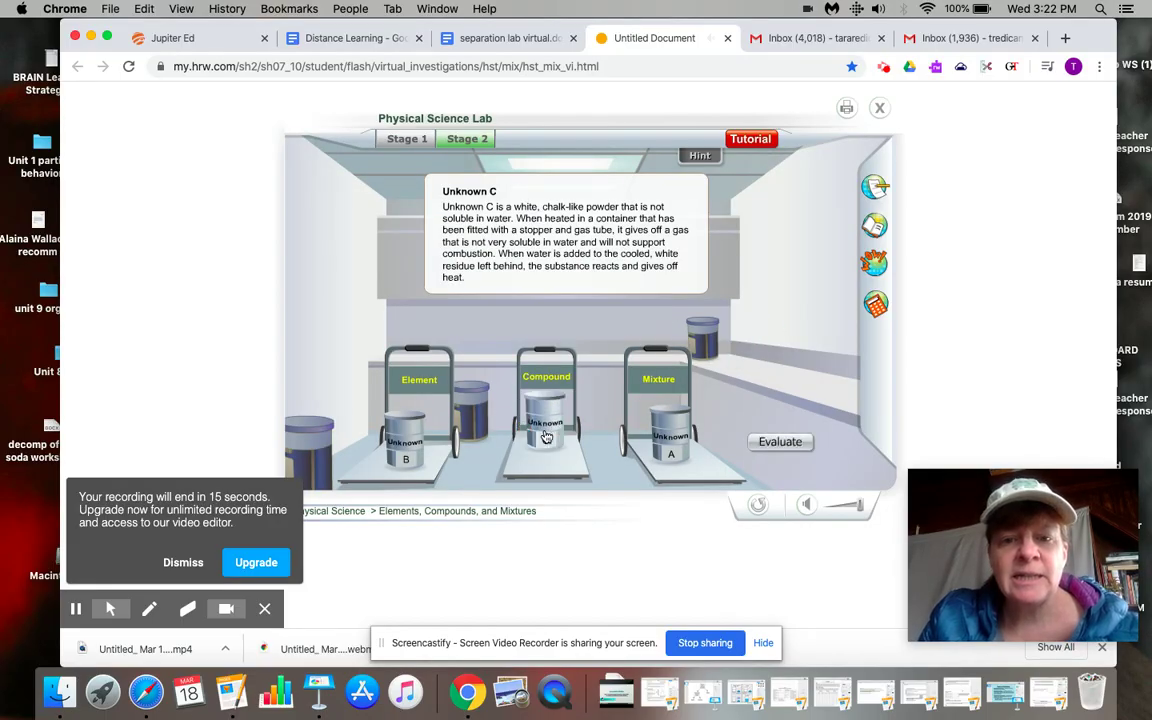
click(770, 442)
click(618, 390)
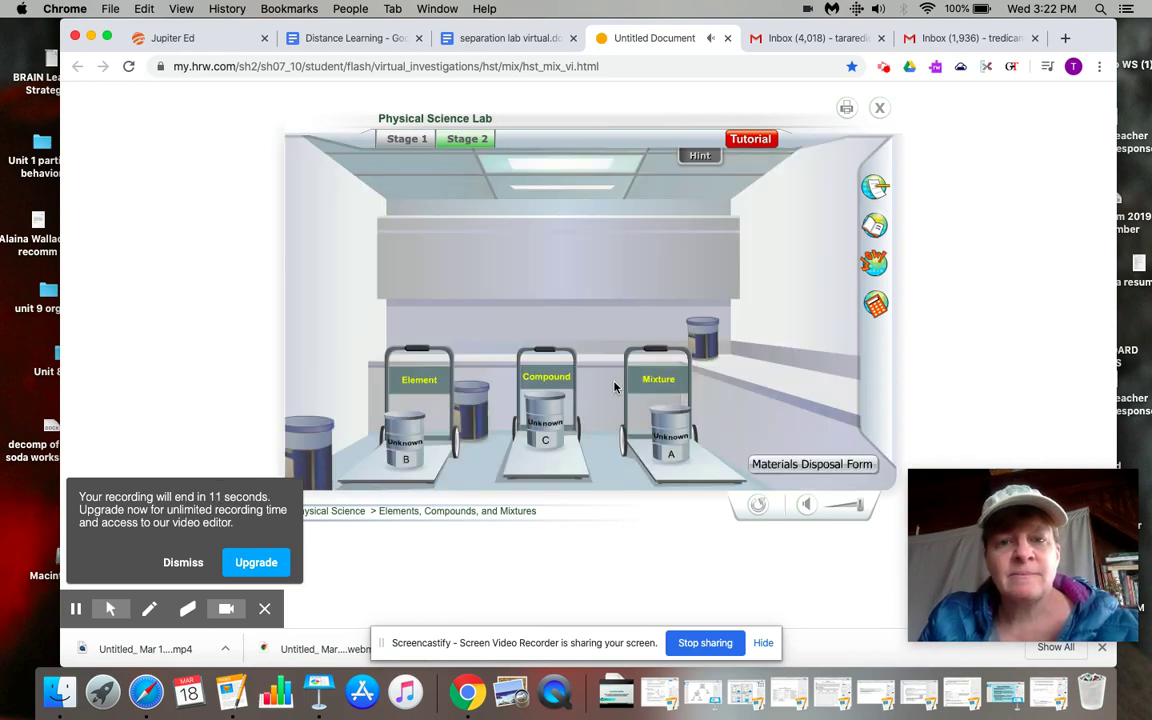